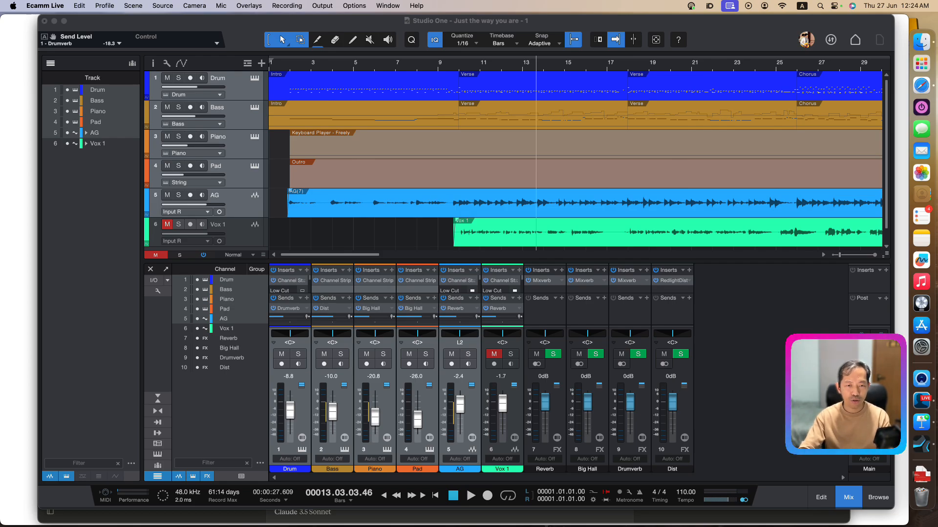
Add one mono audio track after the Drum track, with Input R as its input and Main as its output
click(384, 299)
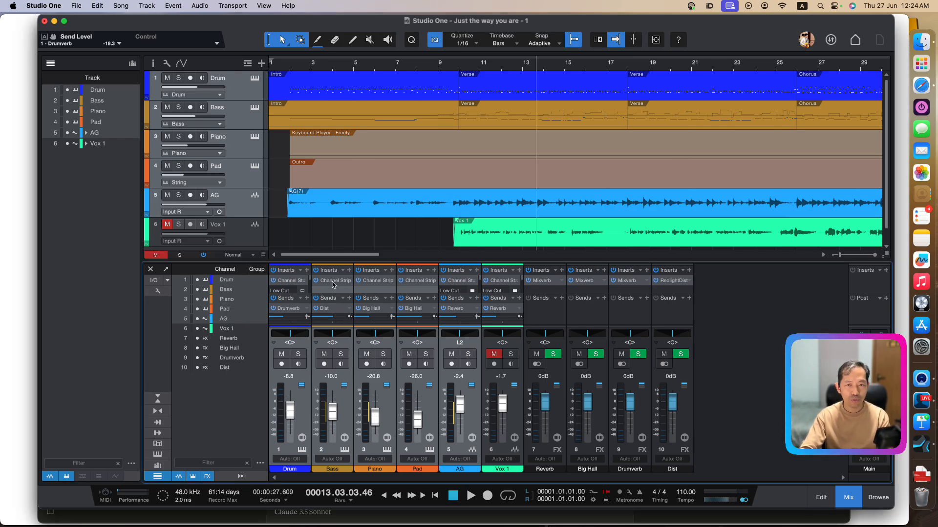
click(238, 95)
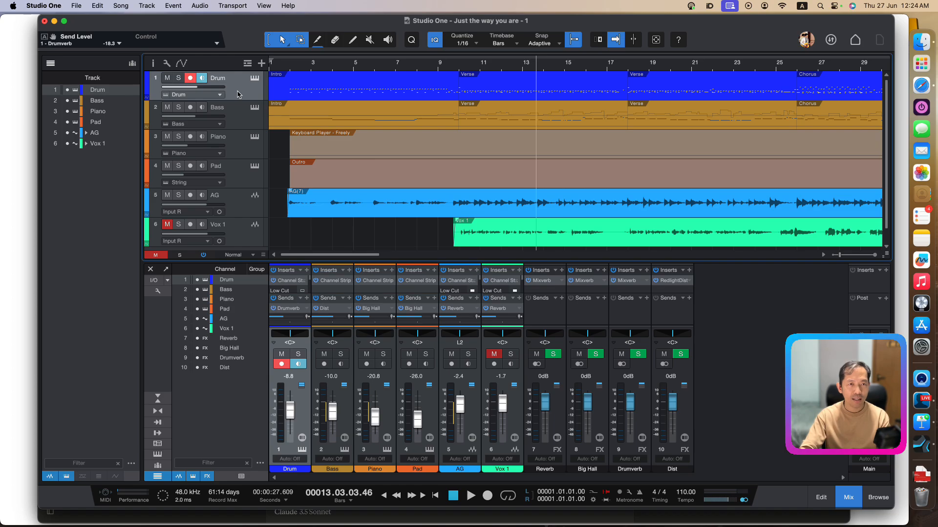
click(261, 64)
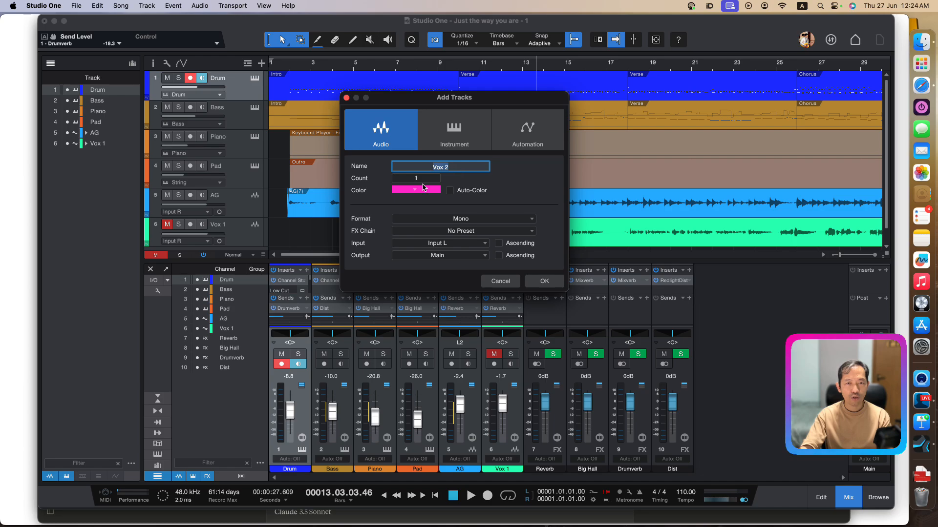
click(459, 244)
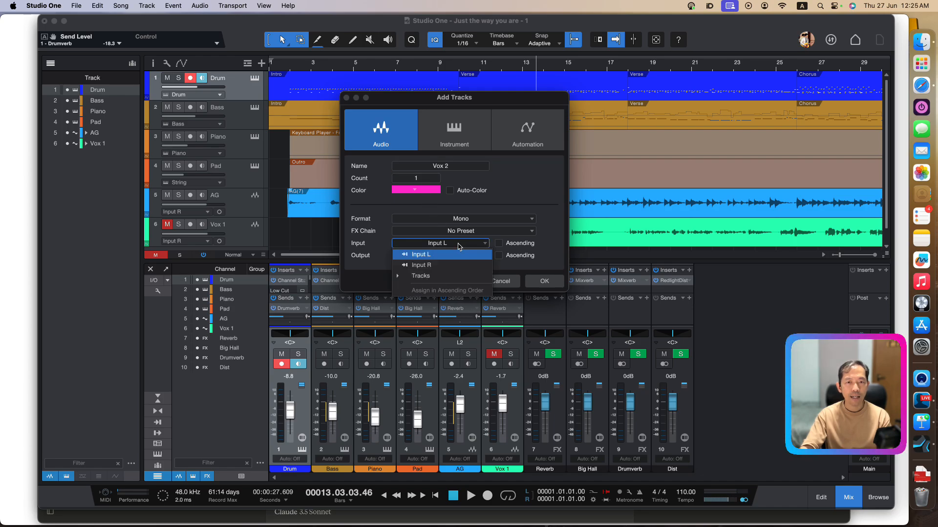
click(444, 265)
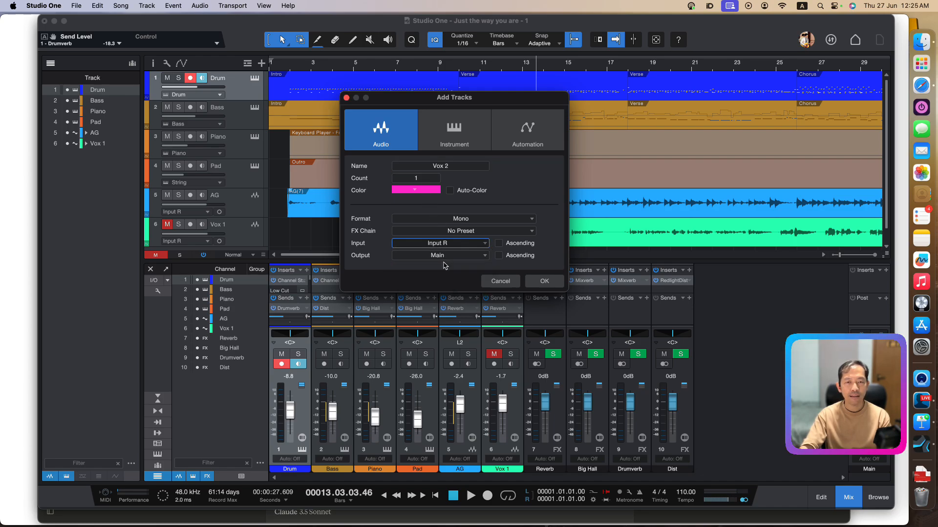
click(543, 280)
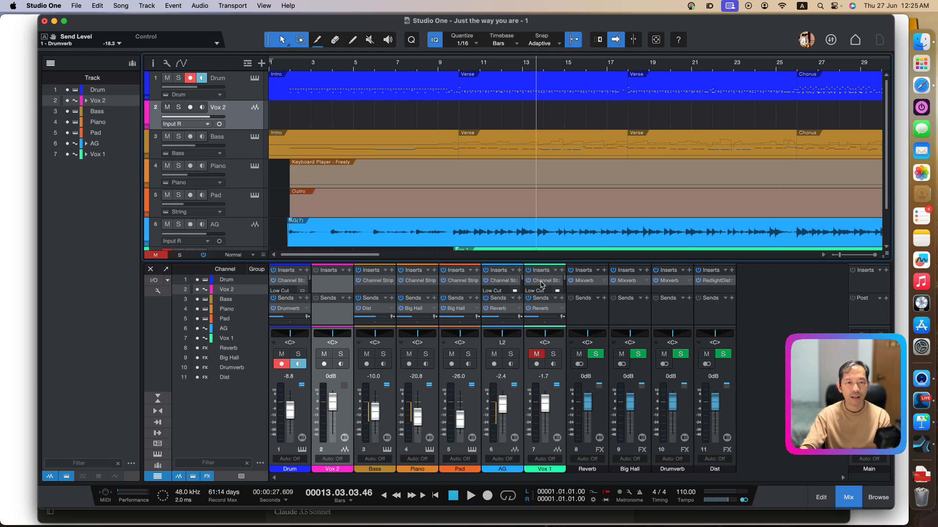
Move the Vox 2 track above the Drum track and arm Vox 2 for recording instead of Drum
drag(241, 101, 240, 82)
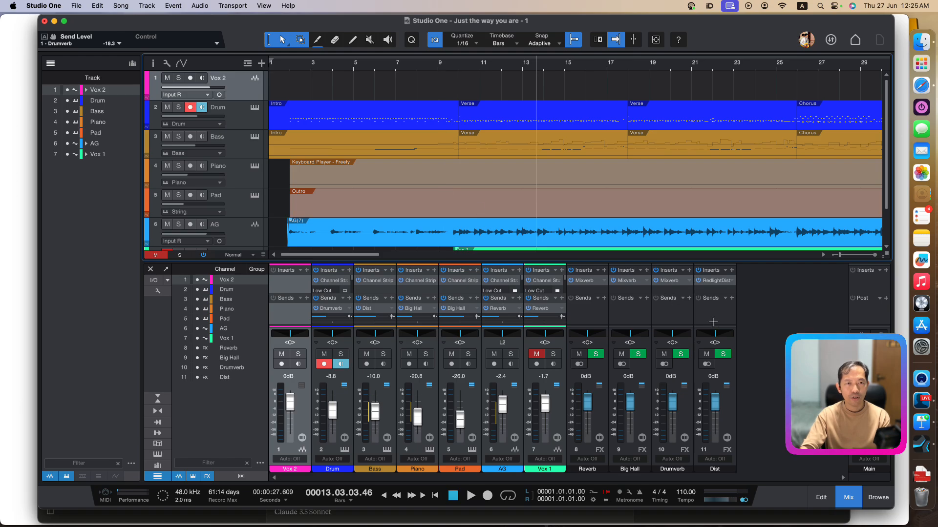
click(189, 109)
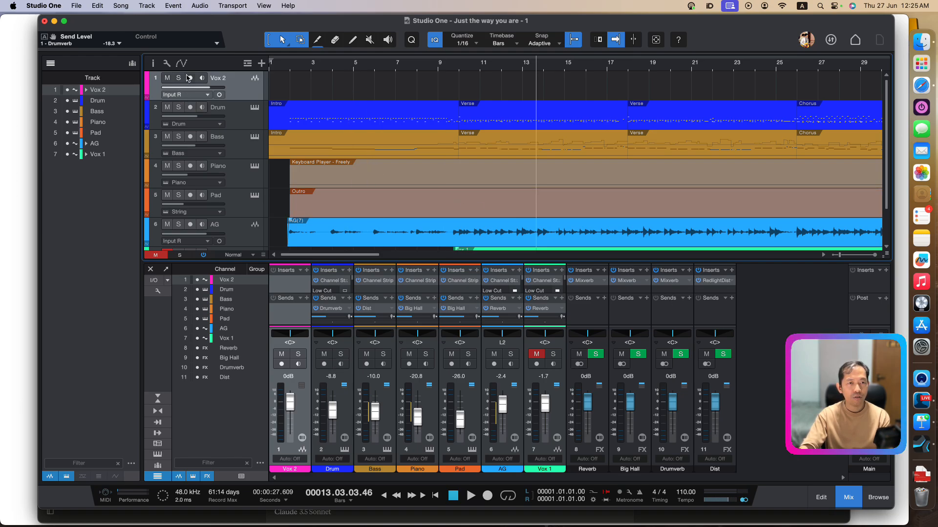
click(190, 78)
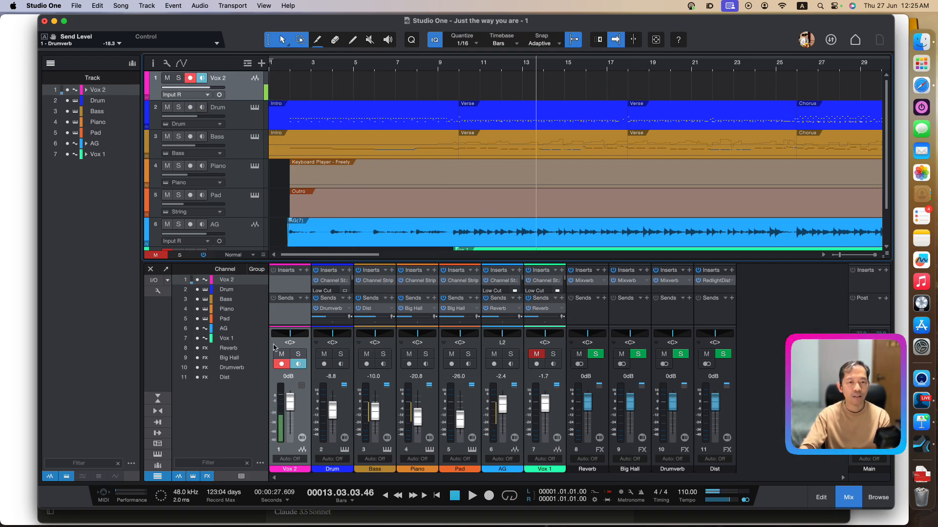
Play the song to hear the live vocal against the backing, and solo the Vox 2 channel
click(791, 344)
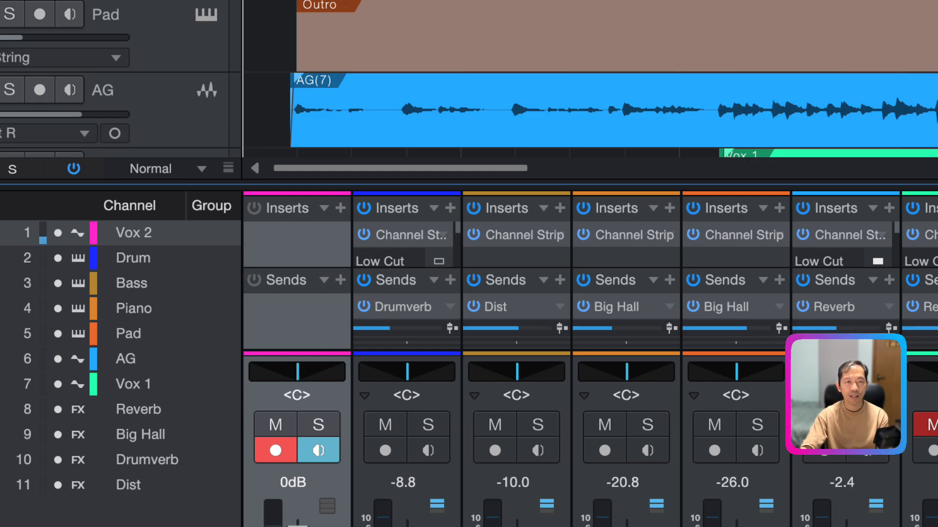
key(space)
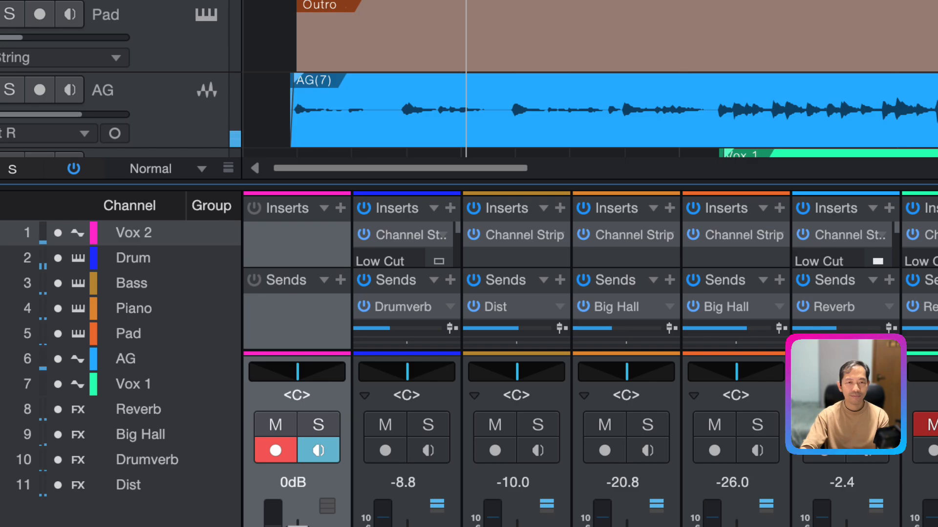
click(318, 421)
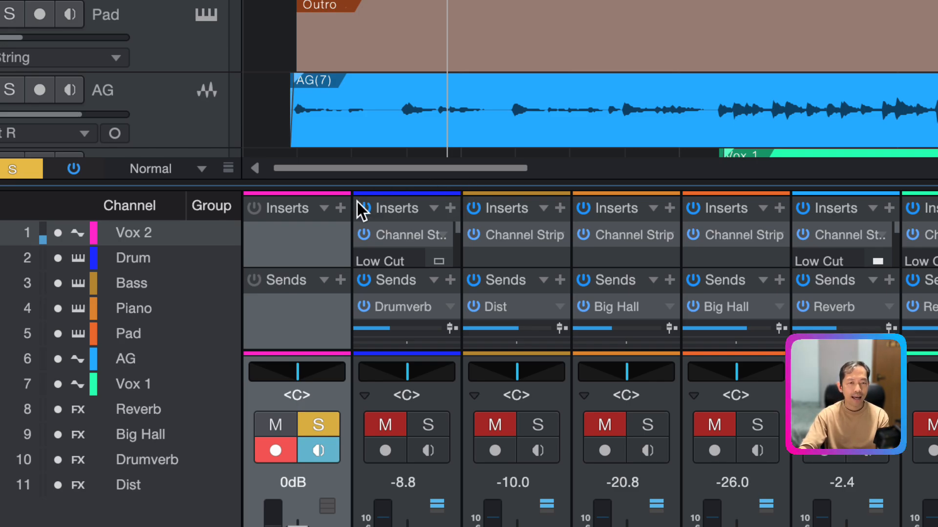
Insert the Mixverb effect on the Vox 2 channel and load its Large Hall preset
click(341, 209)
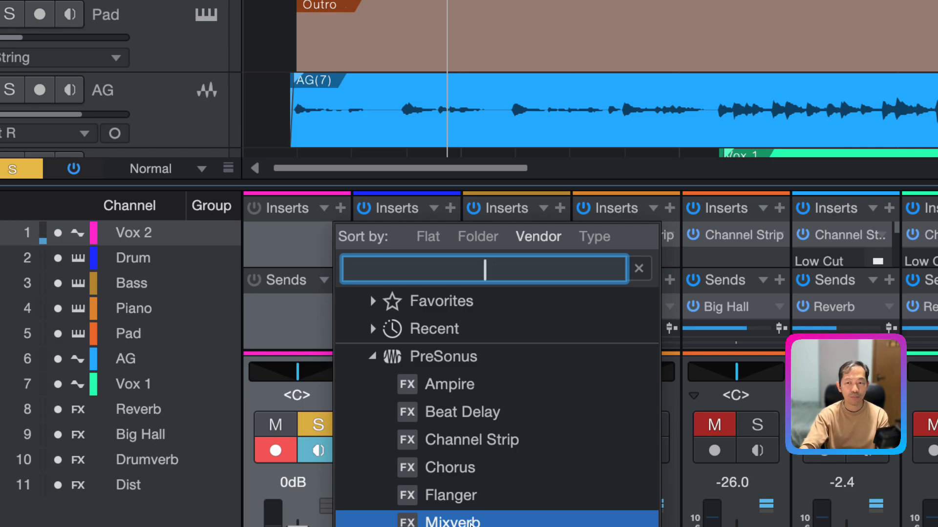
click(470, 523)
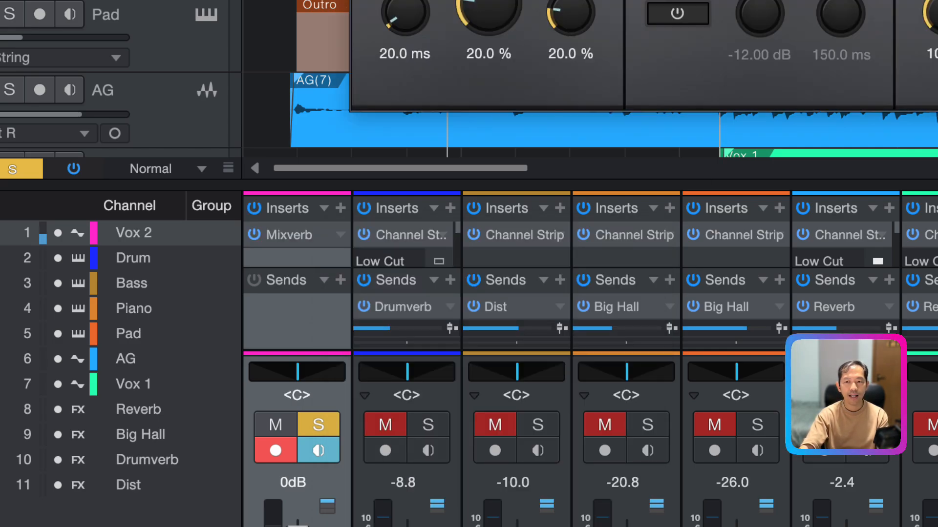
drag(736, 0, 478, 22)
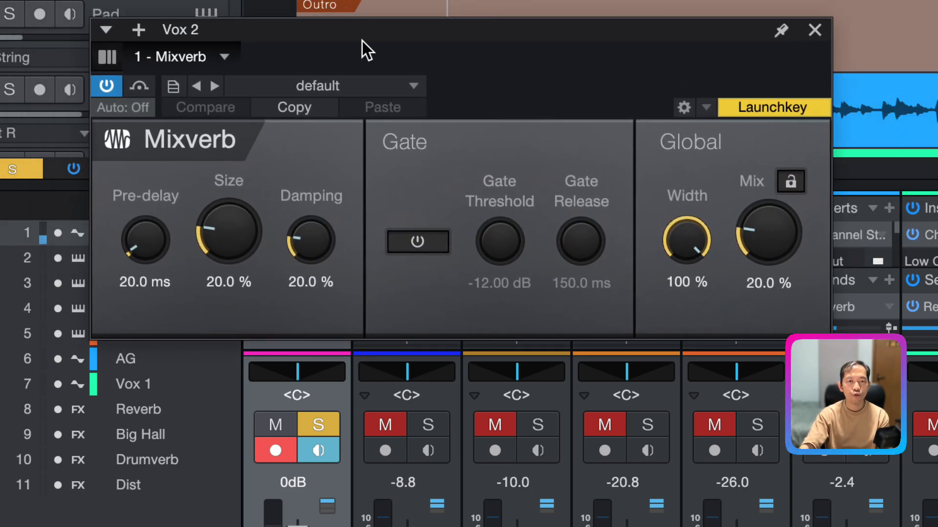
click(317, 87)
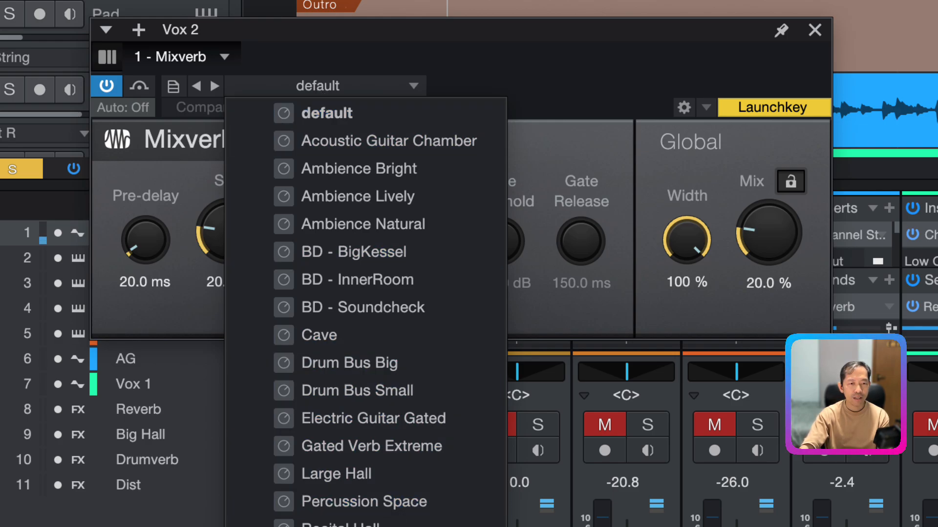
click(403, 474)
click(573, 75)
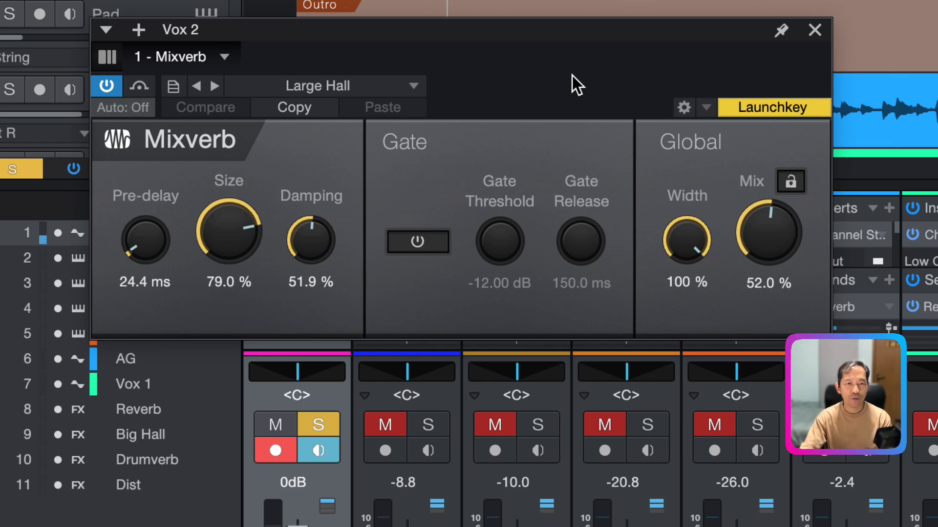
Lower the Mixverb effect's Mix to 6.5 %
drag(505, 28, 477, 0)
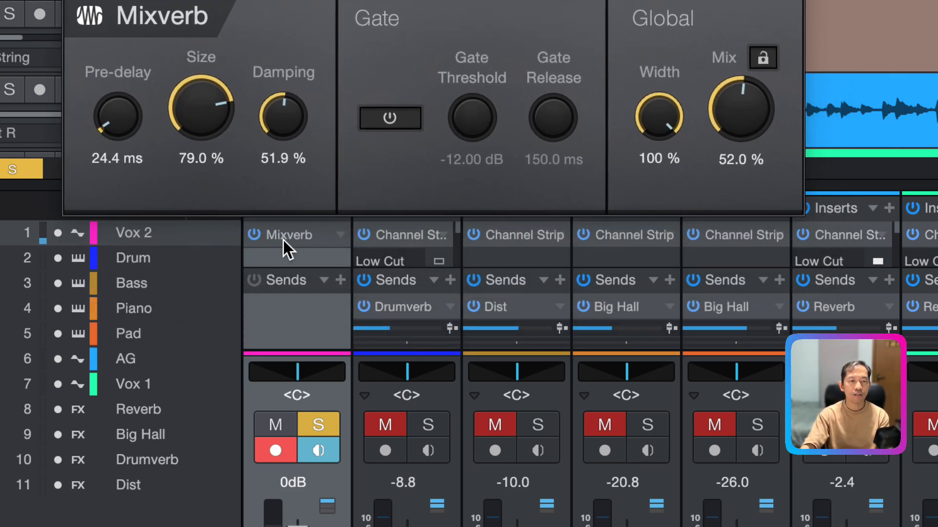
drag(415, 0, 422, 36)
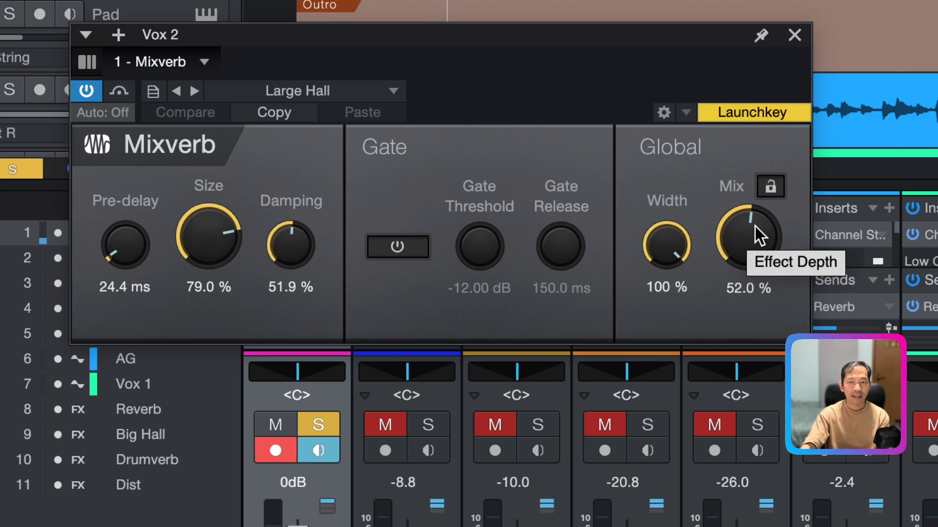
drag(754, 229, 754, 324)
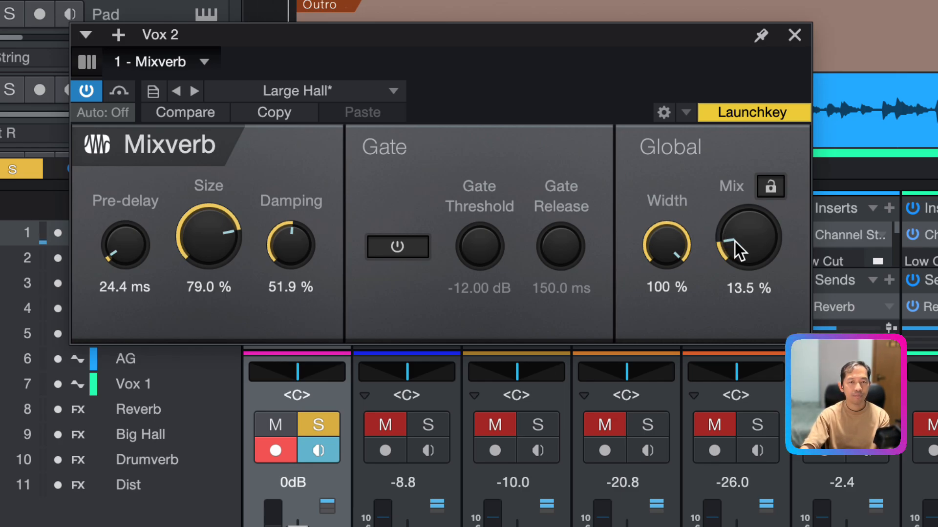
drag(735, 242, 736, 253)
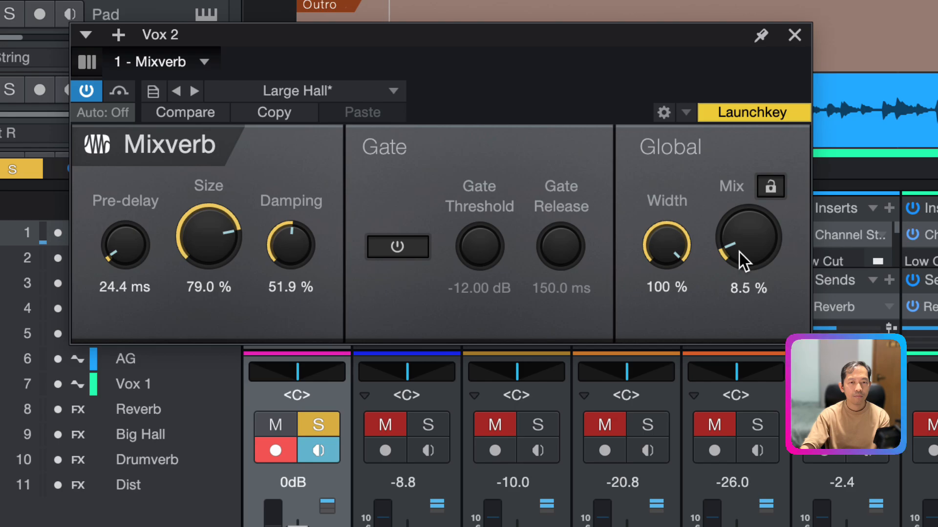
drag(740, 251, 739, 259)
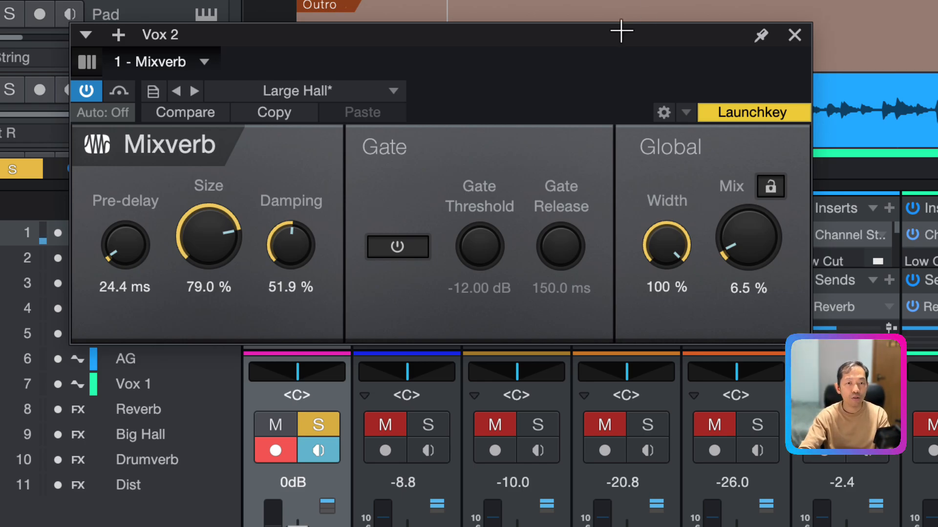
Add a Channel Strip insert to the Vox 2 channel and enlarge the mixer's insert area to show both effects
drag(450, 33, 795, 0)
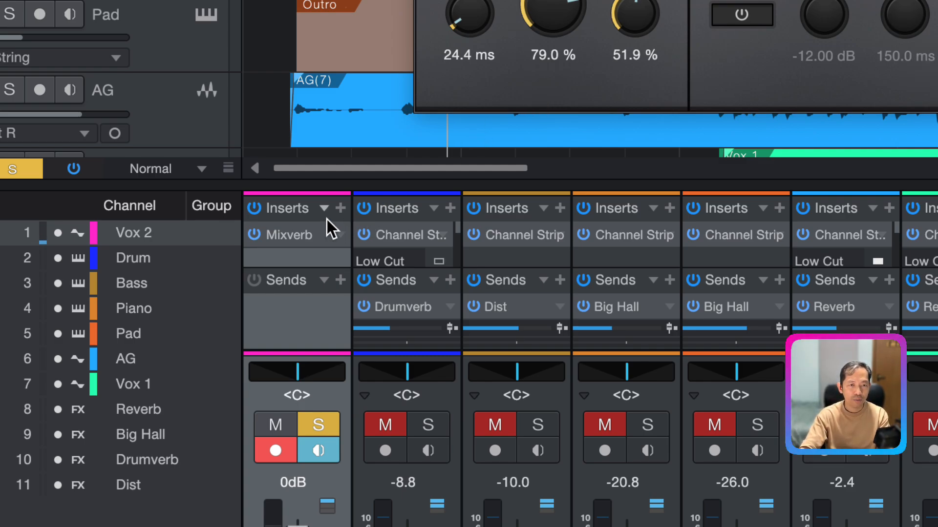
click(340, 211)
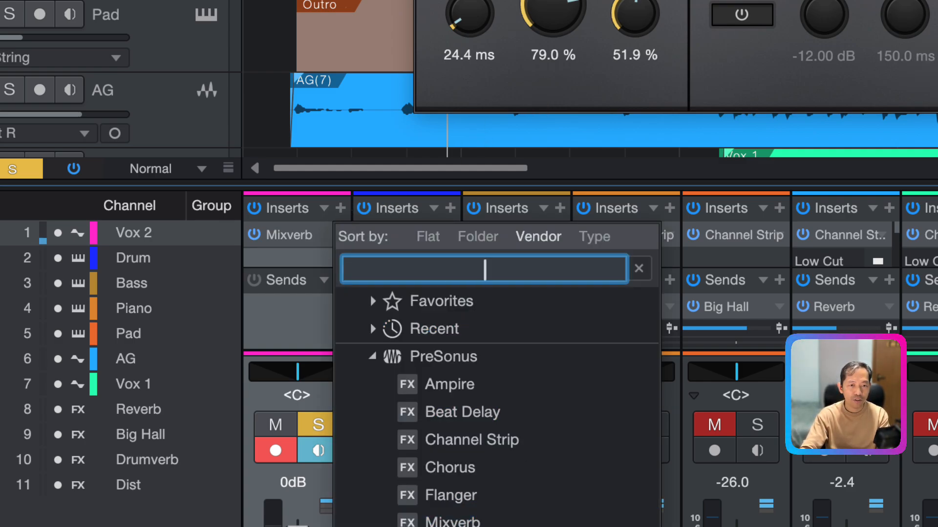
click(488, 439)
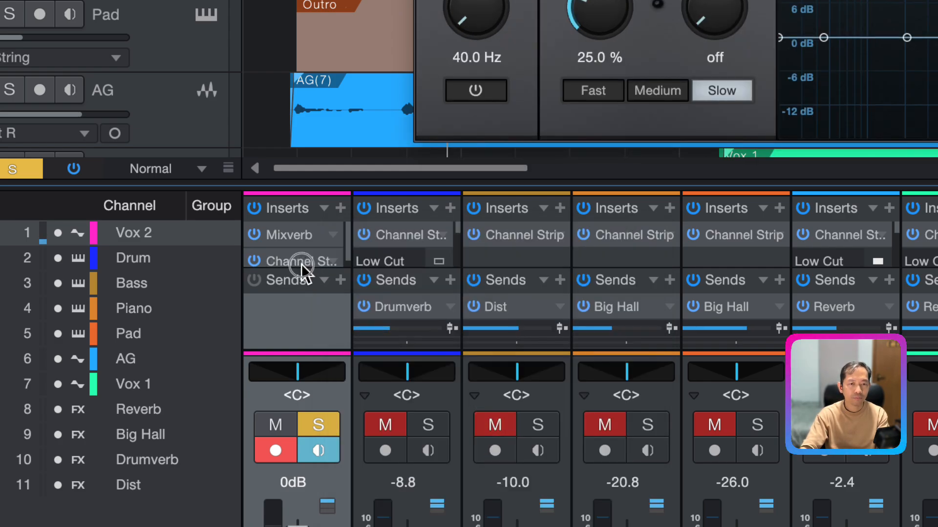
drag(301, 266, 303, 293)
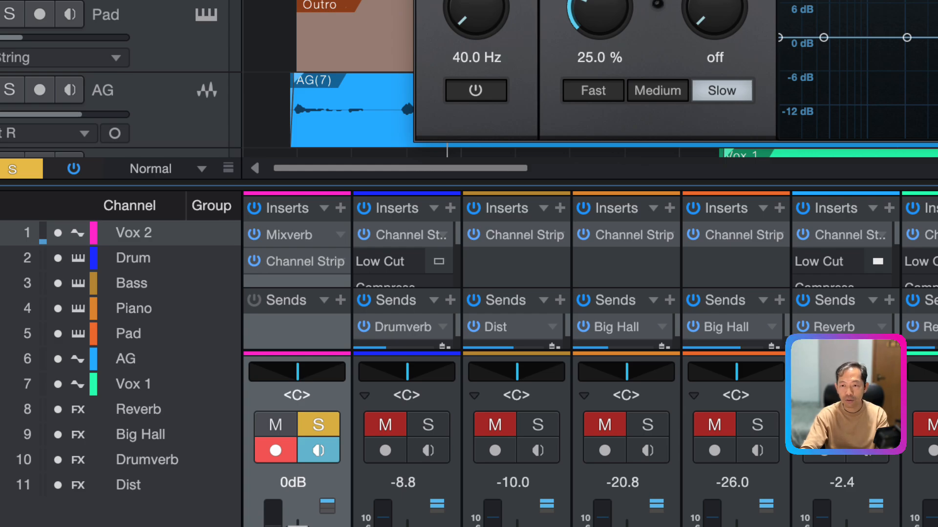
Reorder the Vox 2 inserts so that Channel Strip comes before Mixverb
key(Escape)
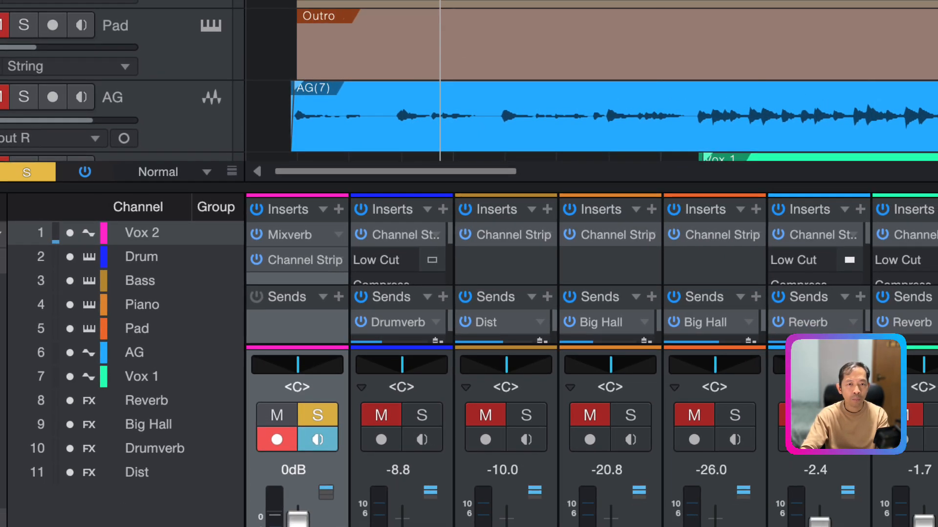
click(457, 146)
drag(300, 236, 303, 272)
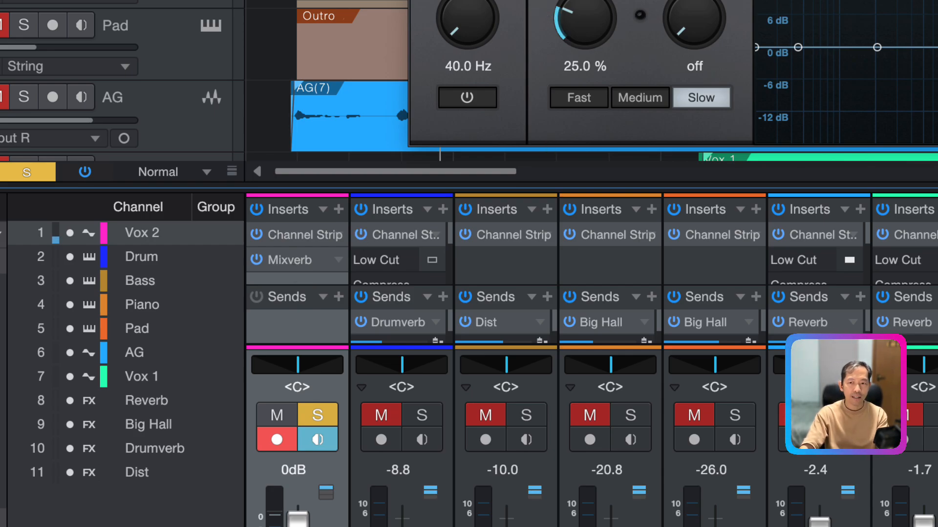
Enable the Low Cut filter of the Vox 2 Channel Strip and set its frequency to 171 Hz
drag(911, 0, 585, 35)
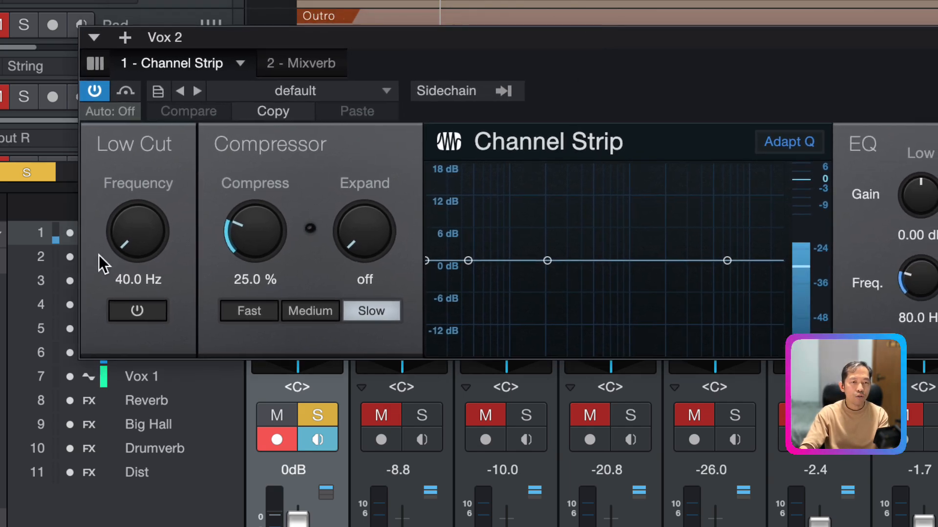
click(131, 312)
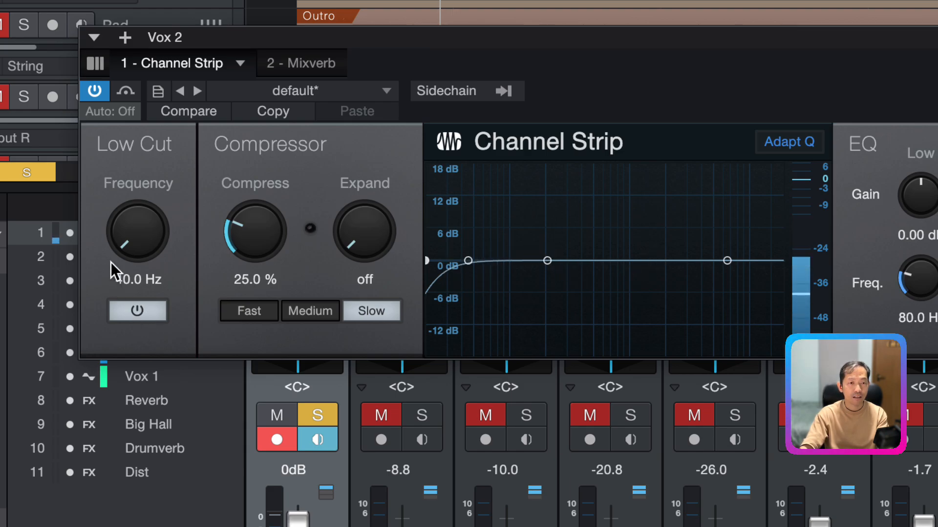
drag(139, 242, 137, 88)
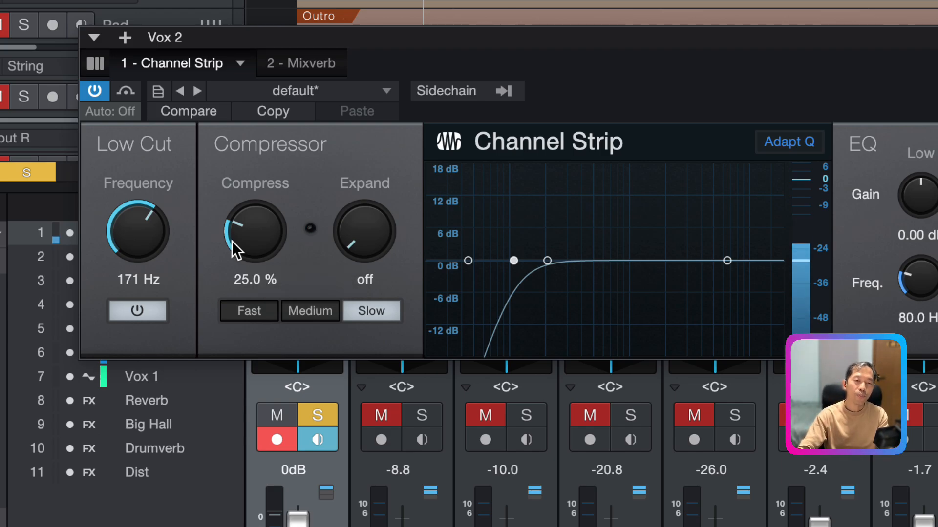
Cut the vocal's highs by pulling the Channel Strip's high EQ band below -12 dB and towards lower frequencies, and close the effect window
click(727, 259)
drag(726, 260, 646, 371)
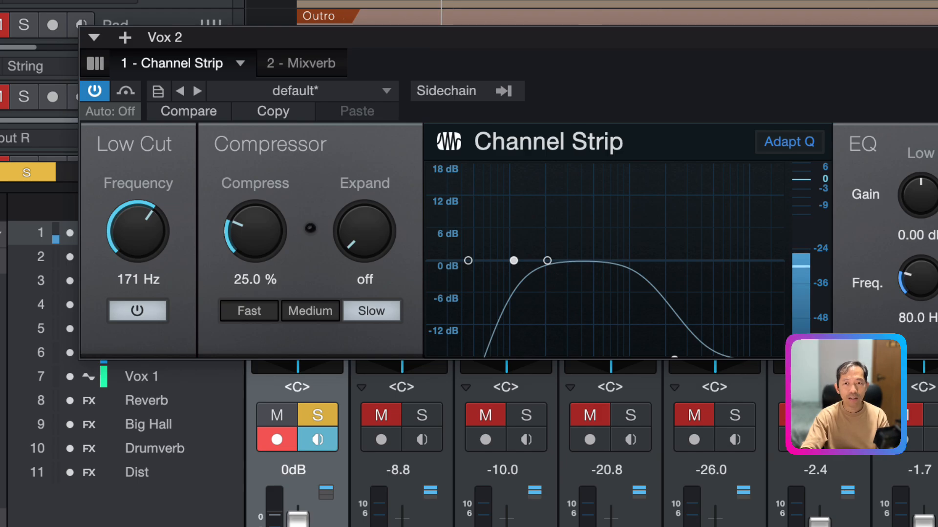
key(Escape)
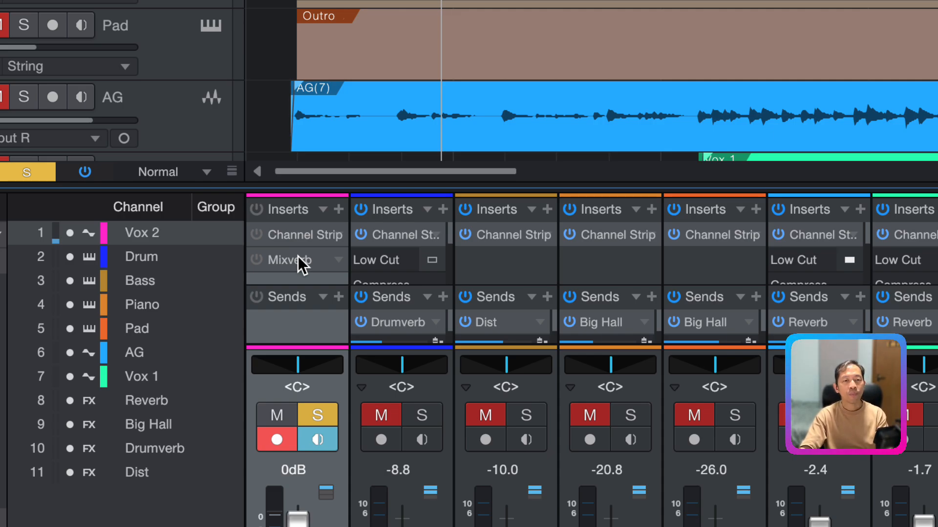
Remove the Mixverb and Channel Strip inserts from the Vox 2 channel
click(338, 259)
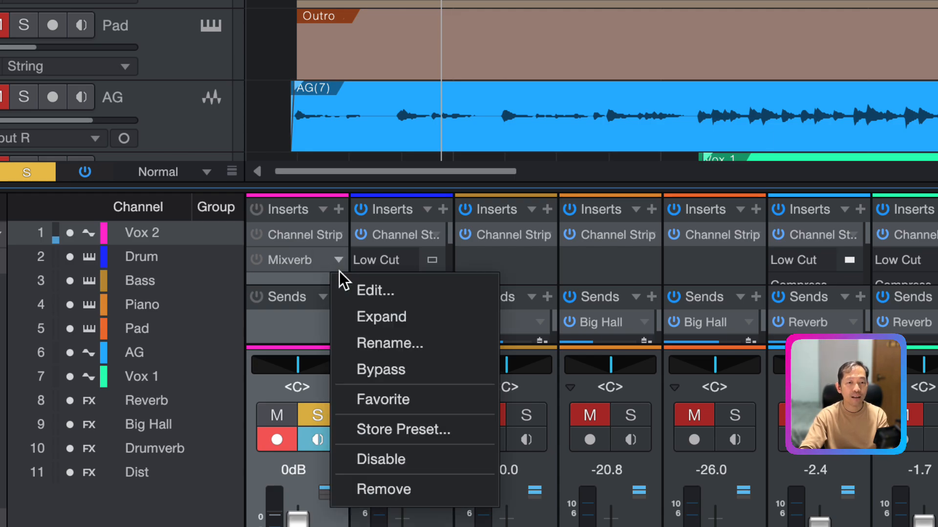
click(404, 491)
click(337, 236)
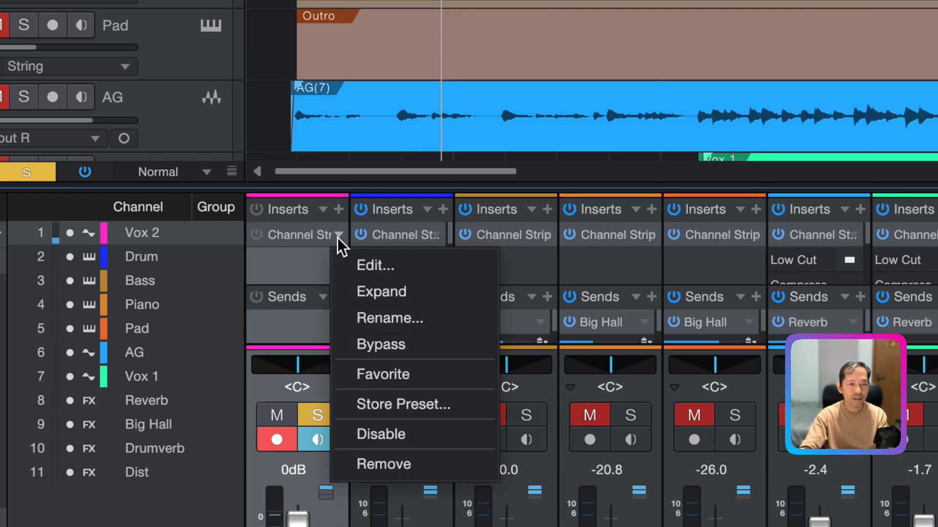
click(407, 470)
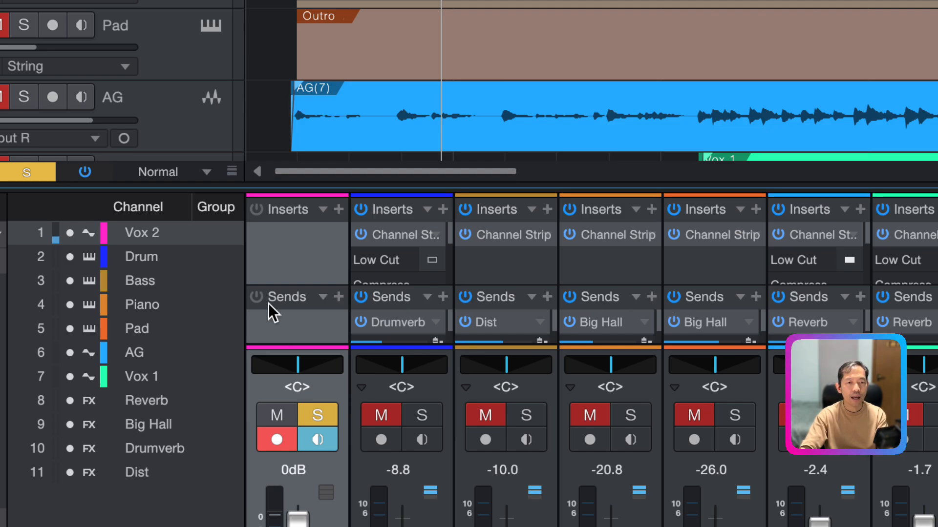
Adjust the mixer's Sends area and add a new FX channel as a send on the Vox 2 channel
click(337, 298)
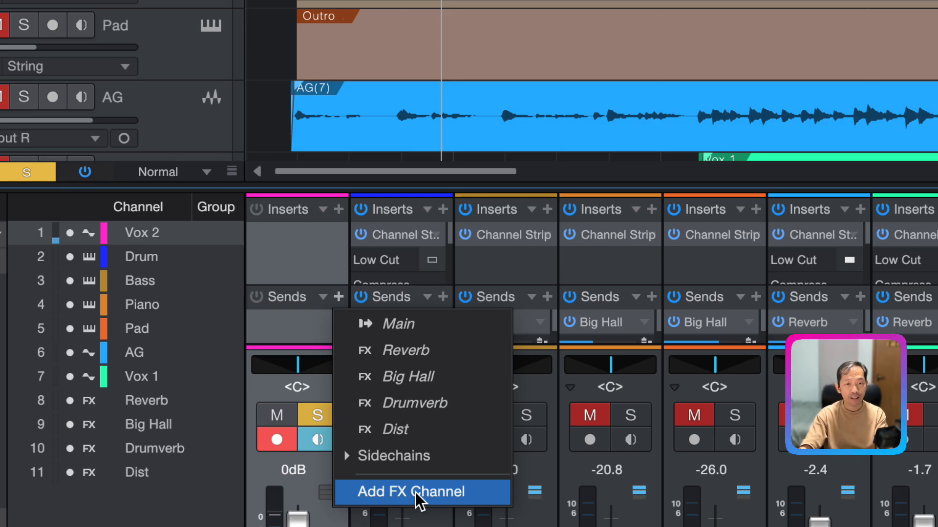
click(312, 247)
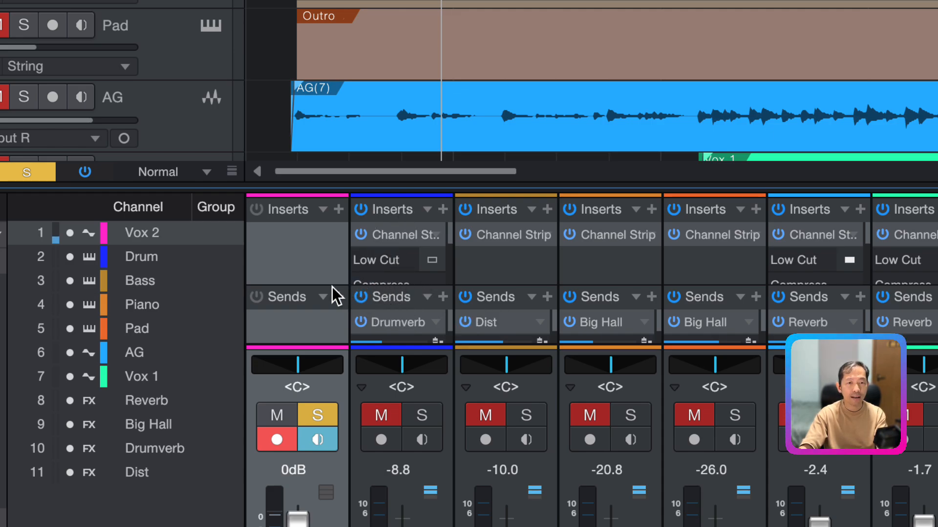
drag(334, 289, 330, 341)
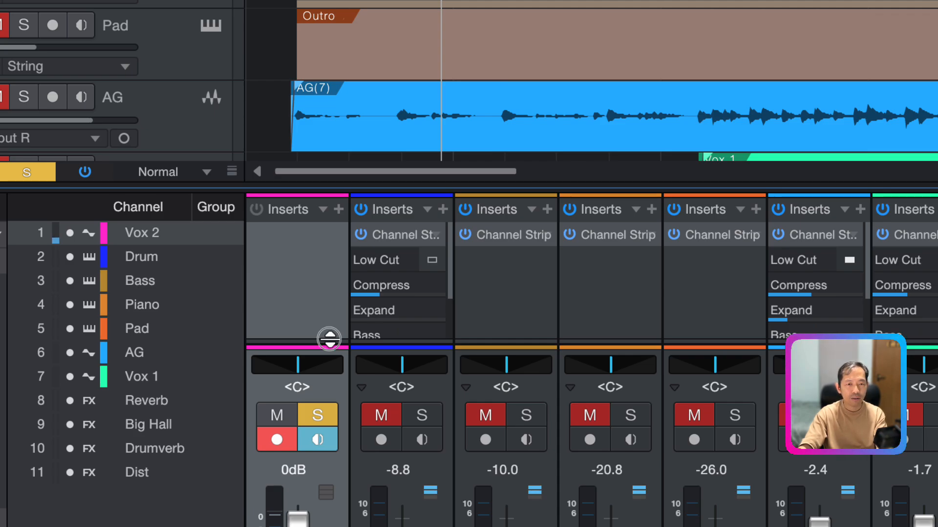
drag(330, 338, 334, 252)
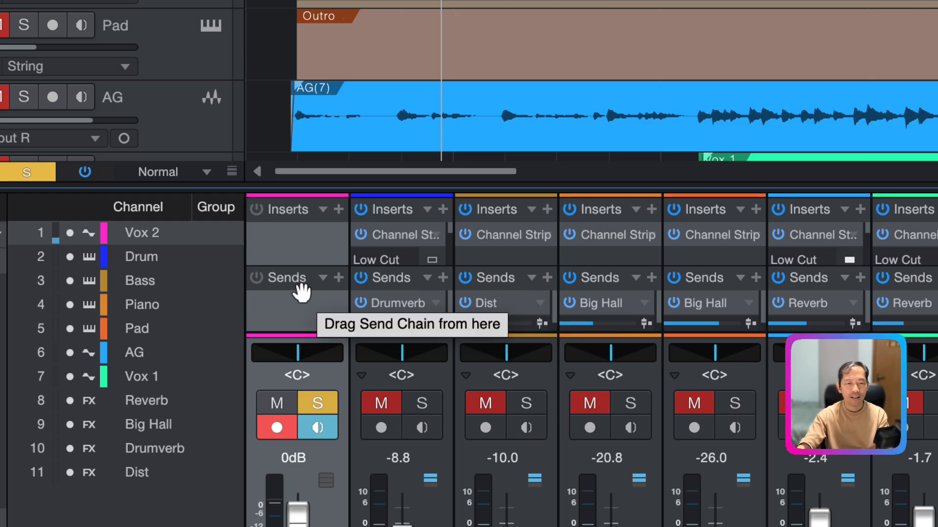
click(339, 277)
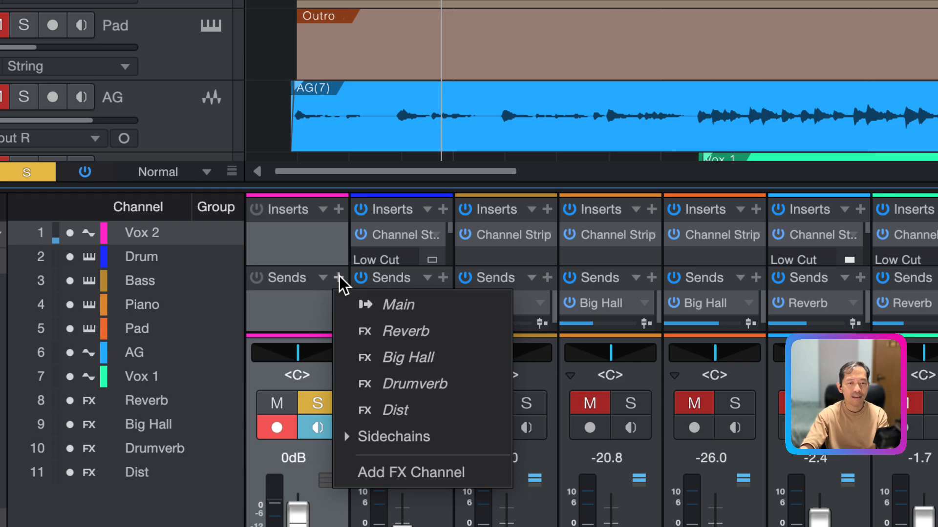
click(431, 481)
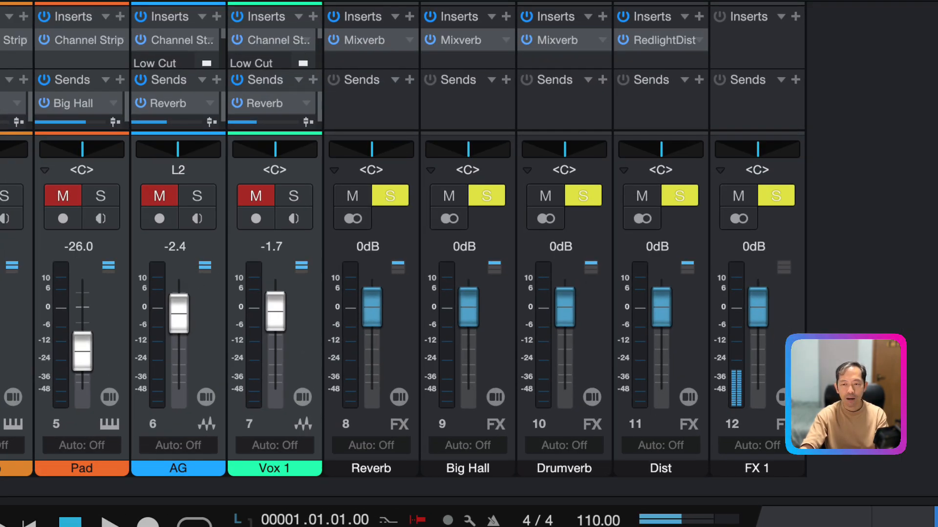
Rename the new FX channel as Test Verb
double_click(742, 470)
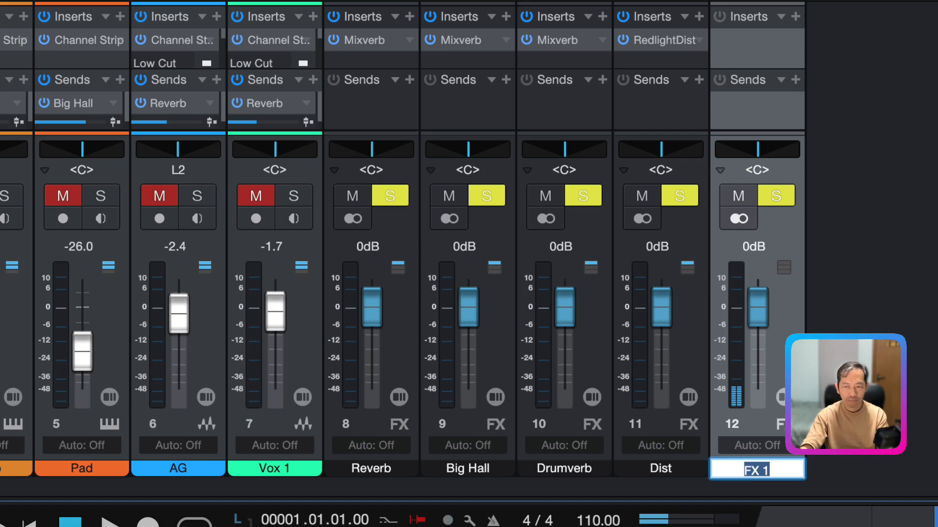
text(Test)
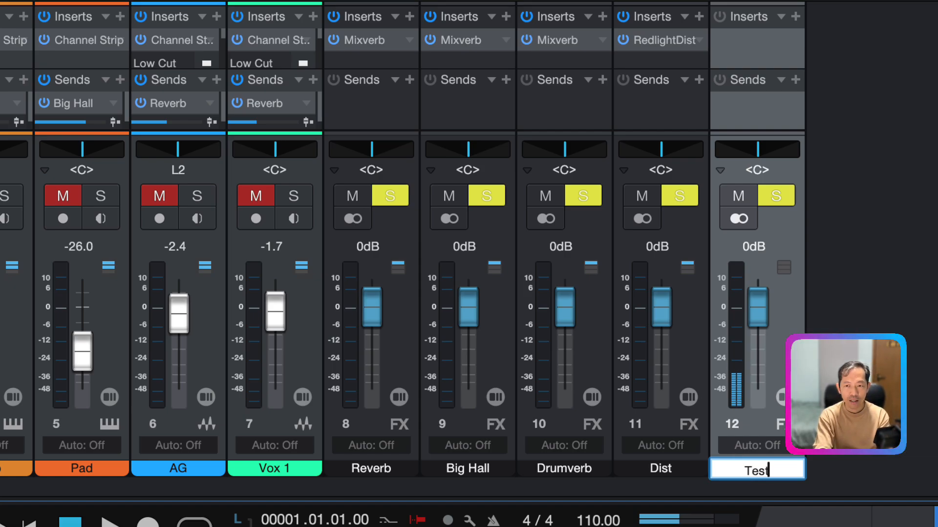
text( Verb)
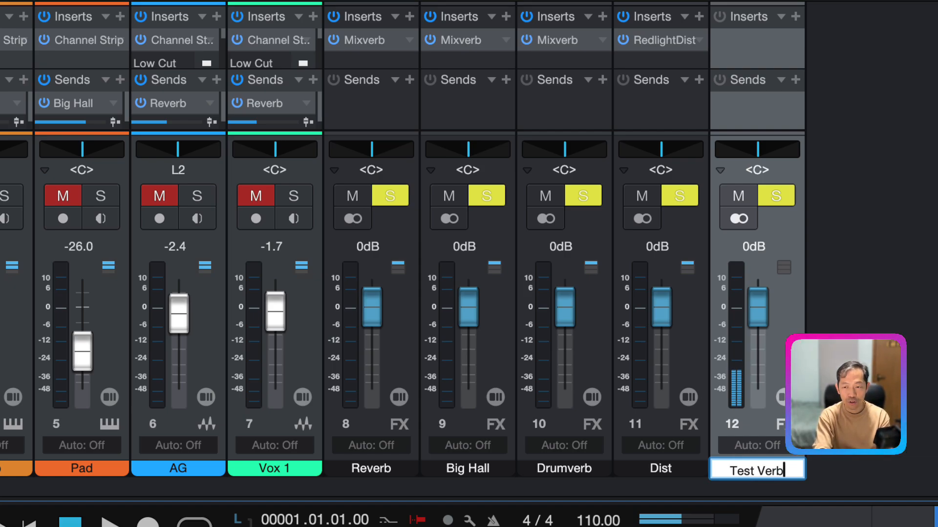
key(Return)
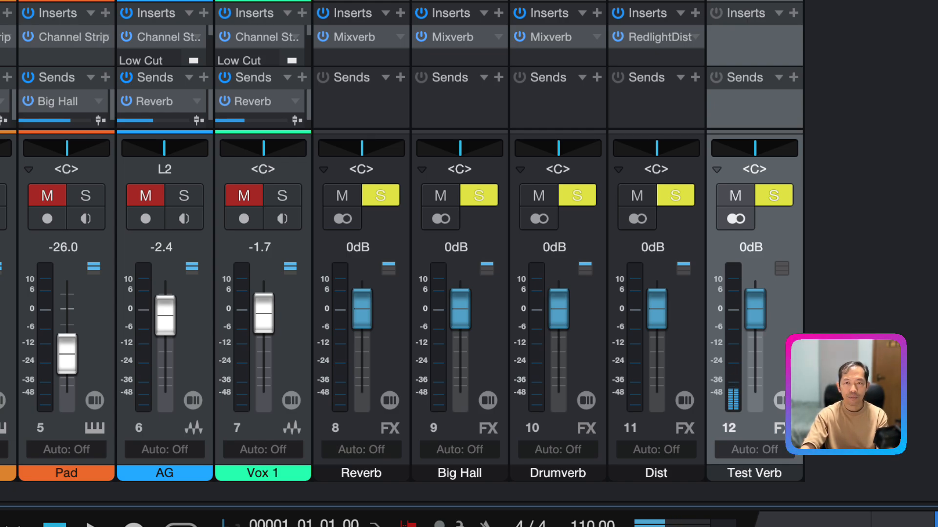
Insert Mixverb on the Test Verb channel and move its window clear of the Vox 2 sends
click(792, 14)
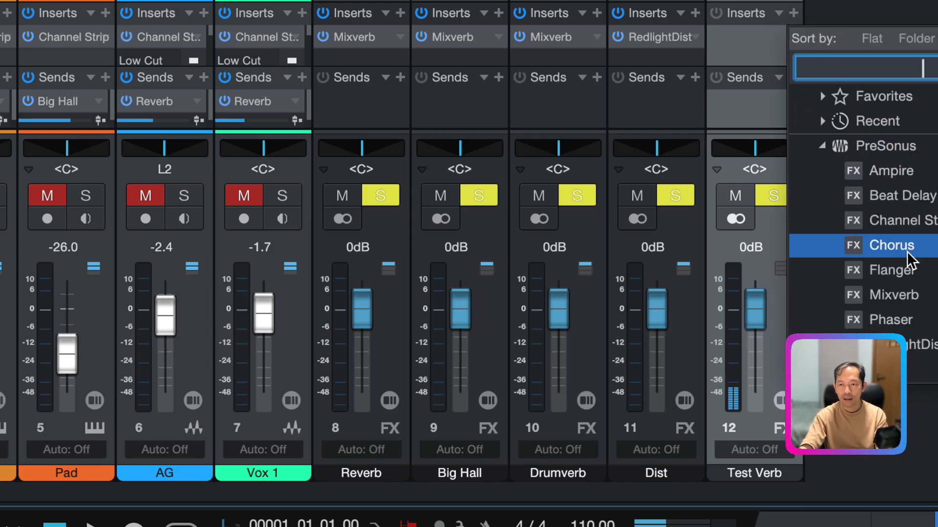
click(912, 299)
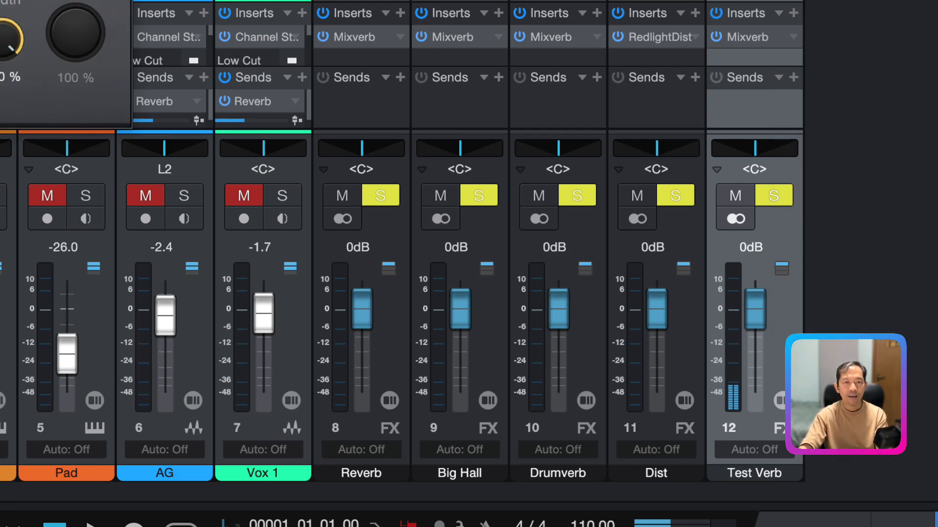
drag(0, 0, 30, 0)
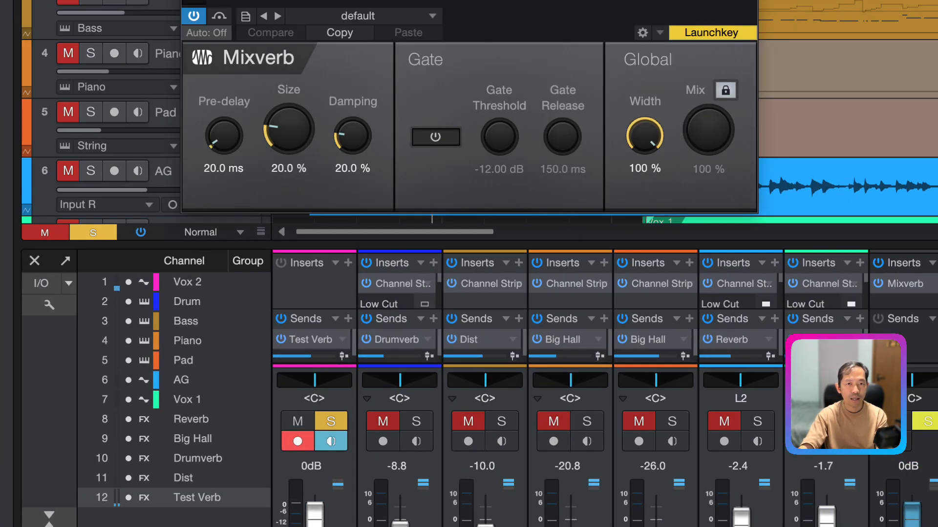
drag(488, 0, 539, 46)
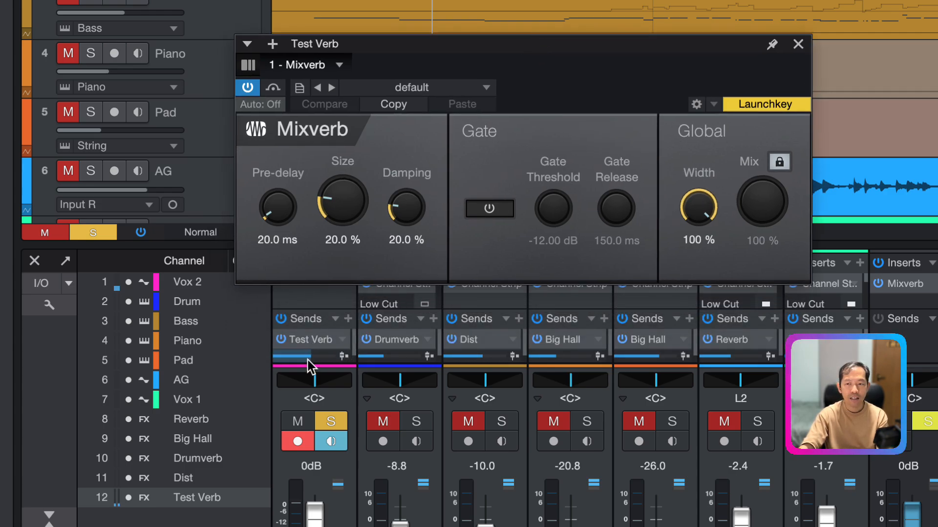
Raise the Vox 2 send level to Test Verb to +10.0, and bring it down to -15.8
mouse_move(307, 360)
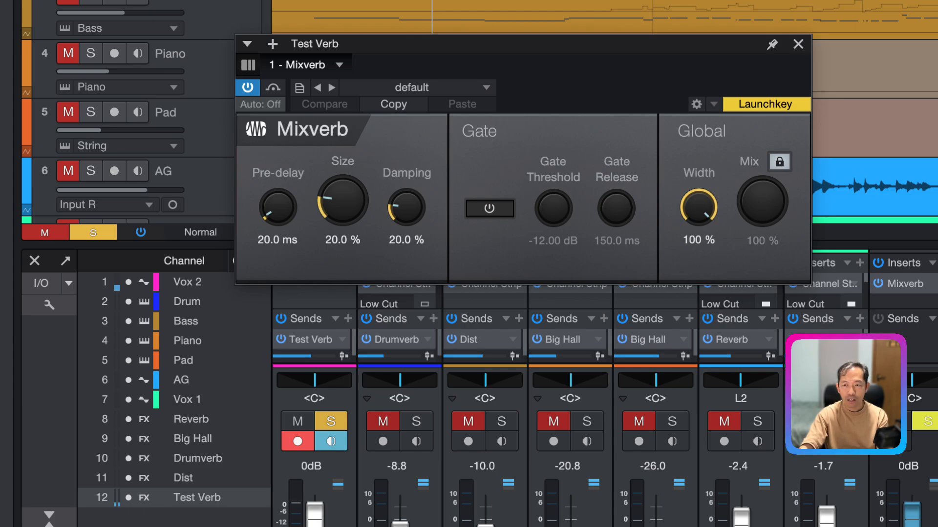
key(Escape)
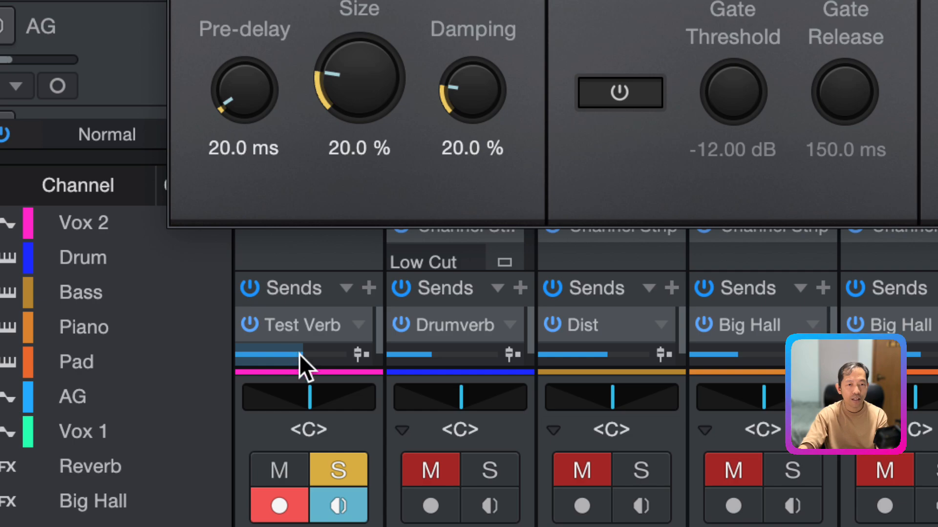
mouse_move(299, 356)
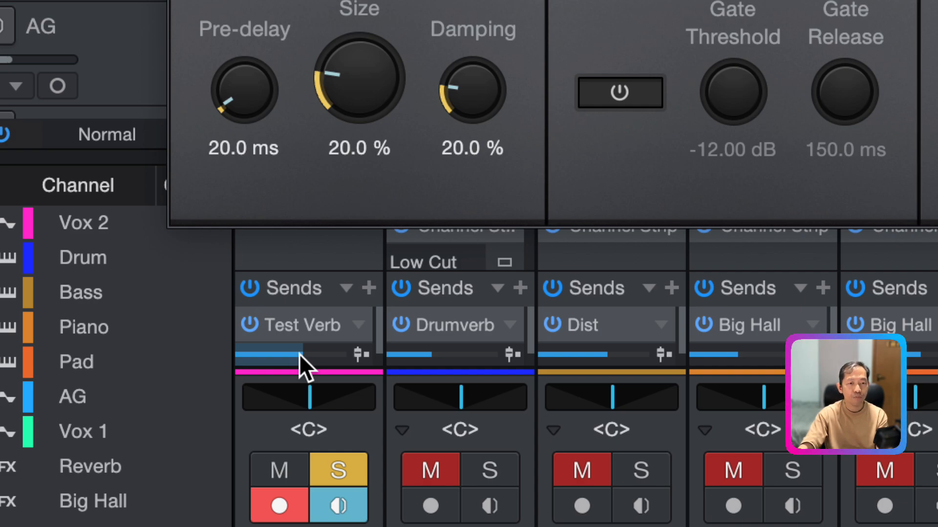
click(299, 354)
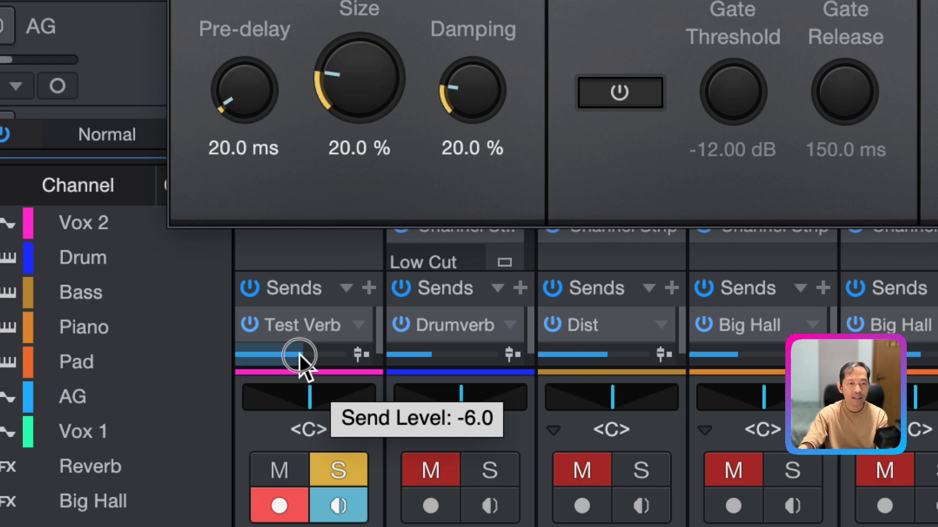
drag(300, 356, 355, 361)
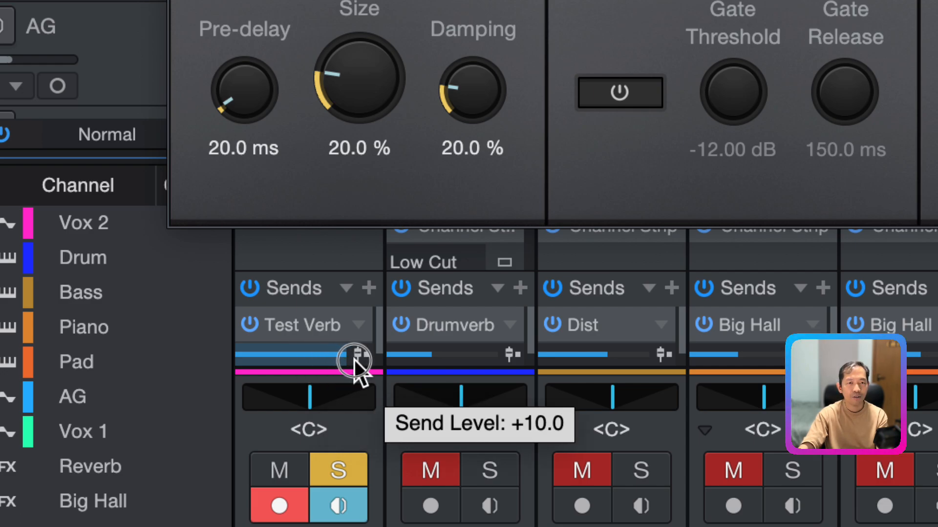
drag(353, 361, 283, 356)
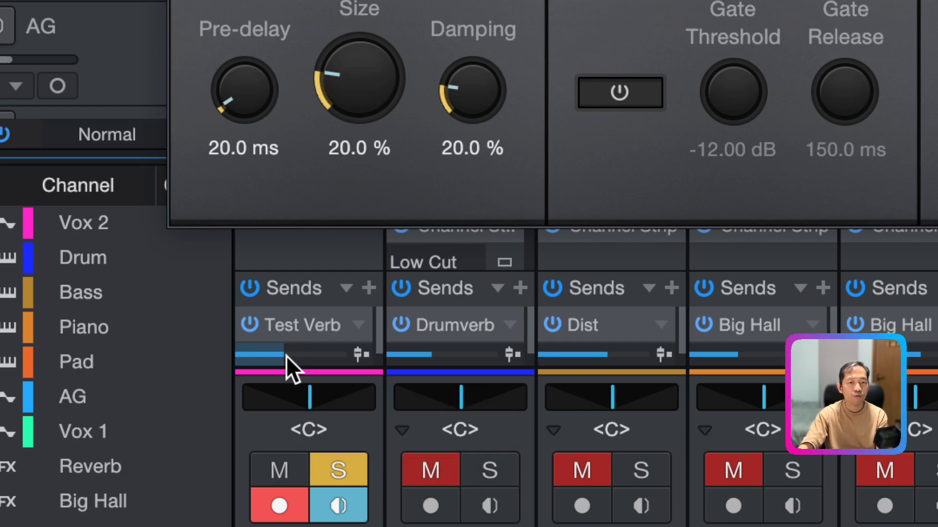
Load the Large Hall preset in the Test Verb channel's Mixverb
click(557, 1)
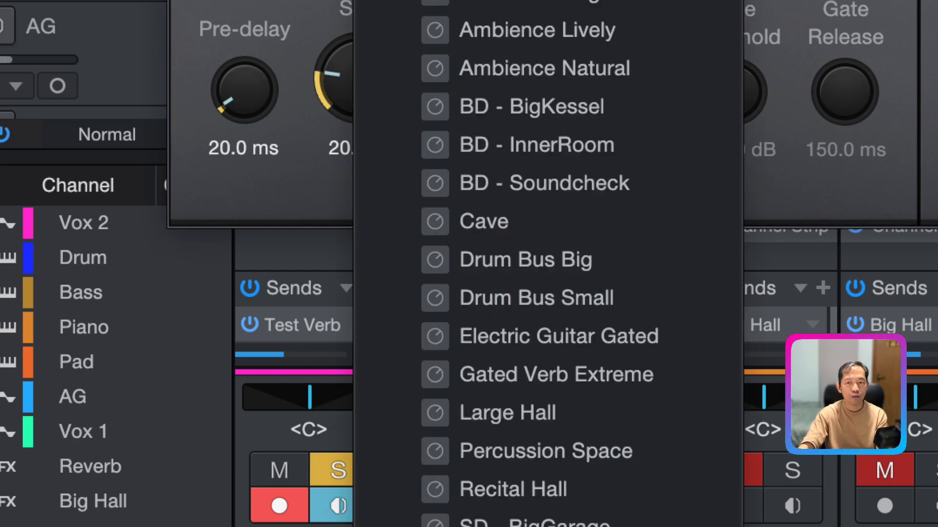
click(570, 406)
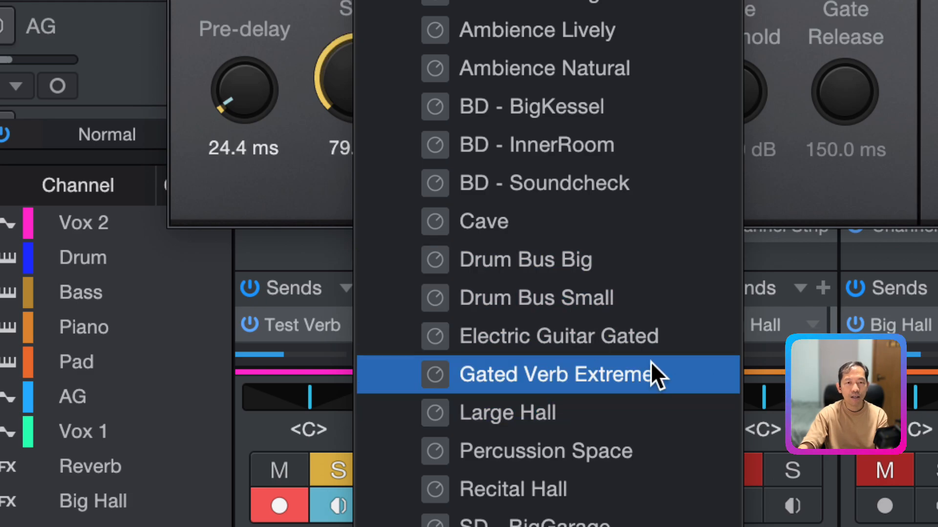
click(629, 412)
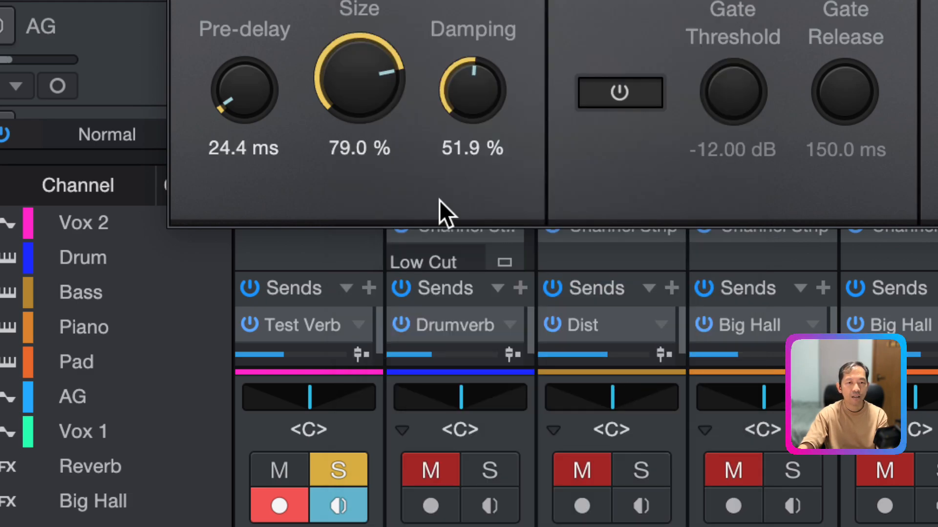
Fine-tune the Vox 2 send level to Test Verb and close the Mixverb window
mouse_move(283, 361)
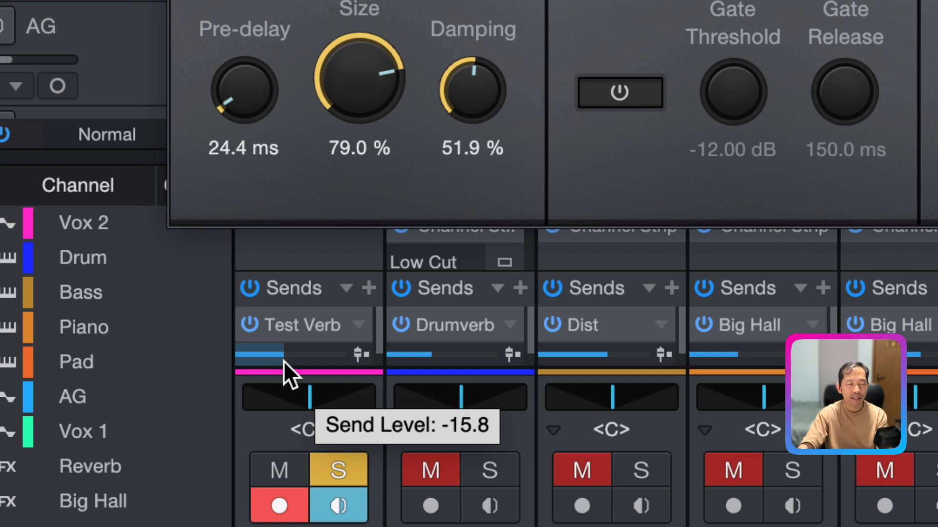
click(283, 362)
mouse_move(283, 362)
mouse_down()
mouse_move(300, 367)
mouse_move(272, 368)
mouse_move(288, 366)
mouse_up()
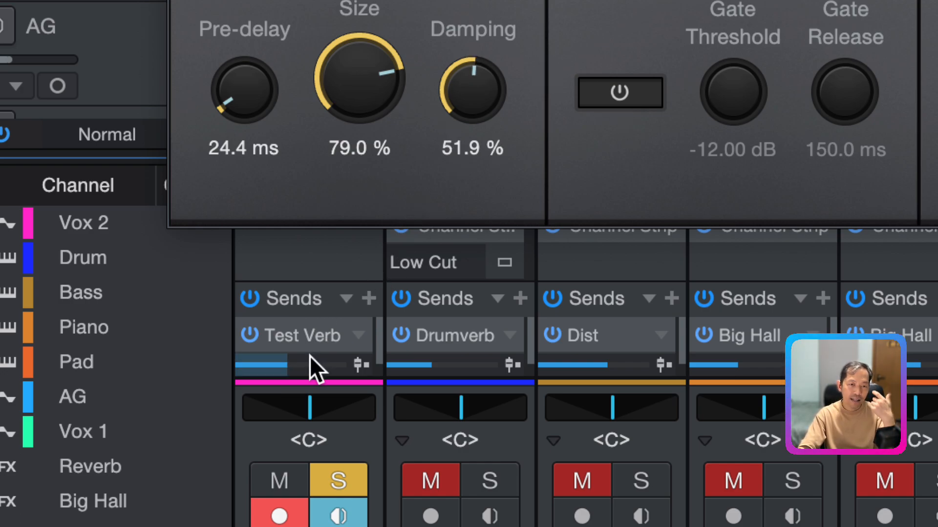
click(288, 364)
mouse_move(288, 364)
mouse_down()
mouse_move(269, 367)
mouse_move(298, 370)
mouse_move(282, 371)
mouse_up()
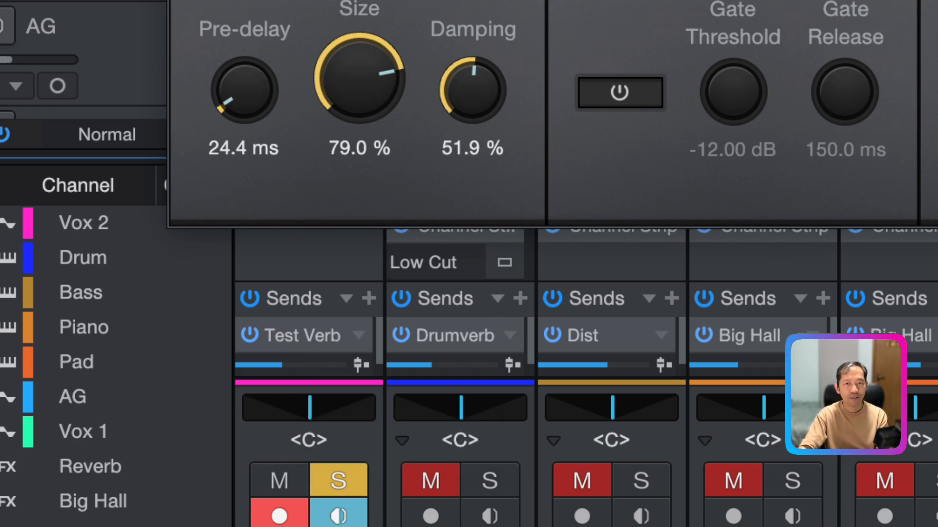
key(Escape)
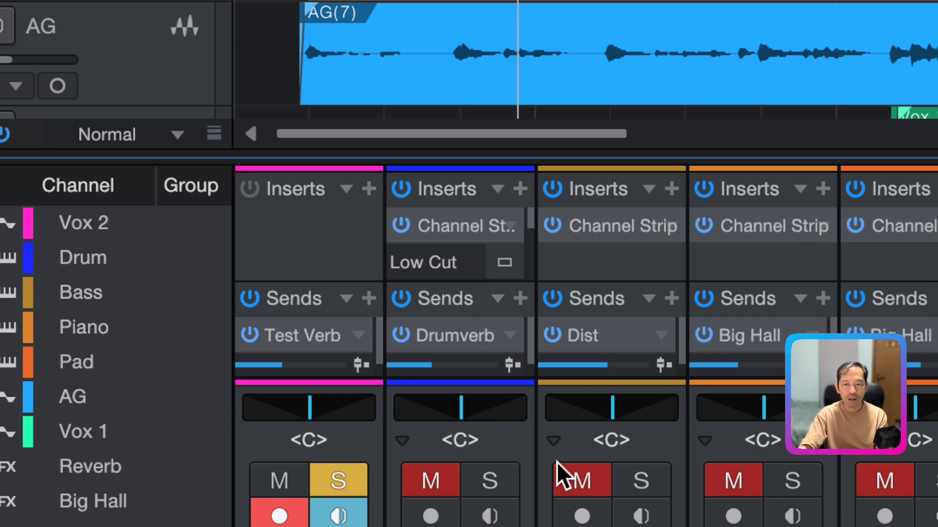
Examine the Mixverb settings on the Drumverb channel and the Channel Strip settings on the Piano channel
click(339, 481)
click(460, 524)
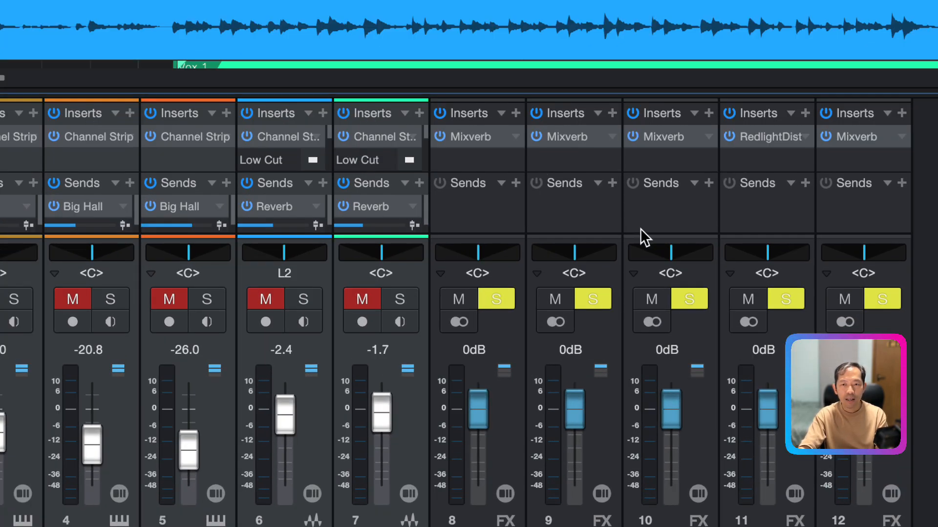
double_click(670, 139)
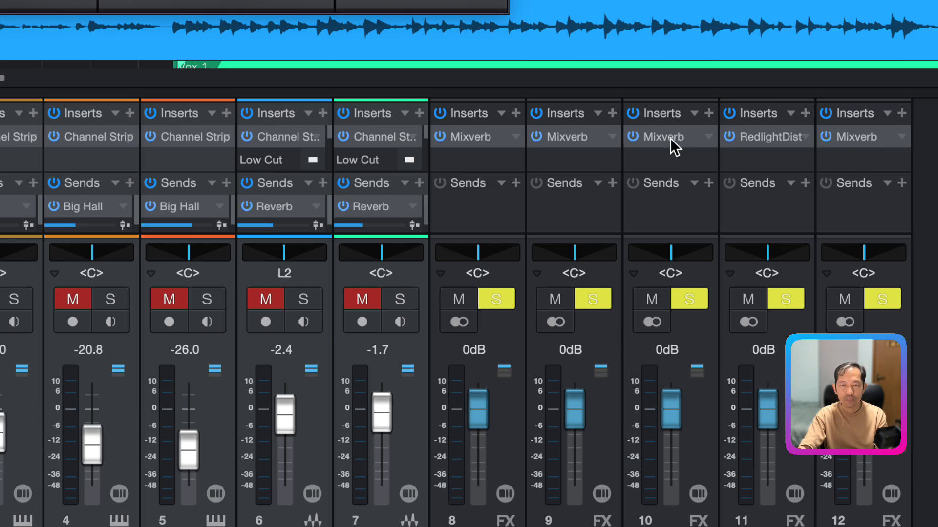
drag(272, 0, 569, 151)
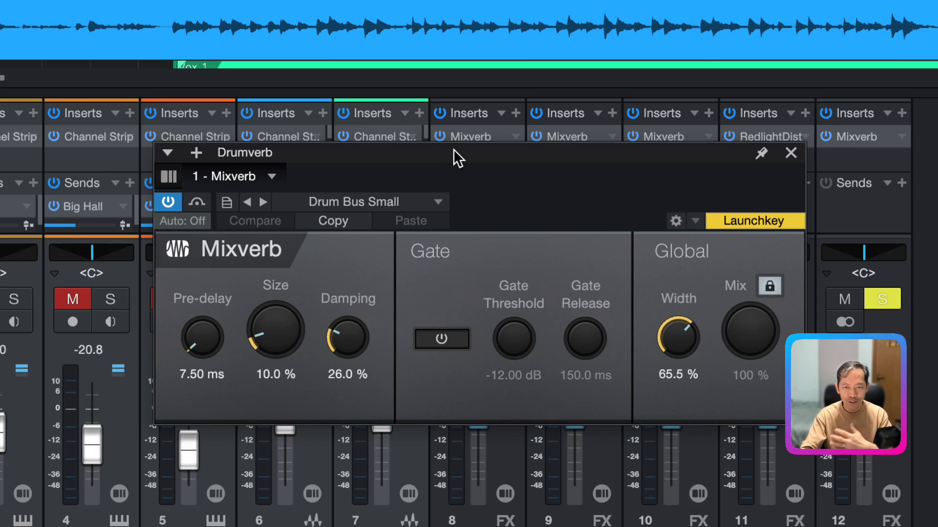
drag(453, 149, 432, 153)
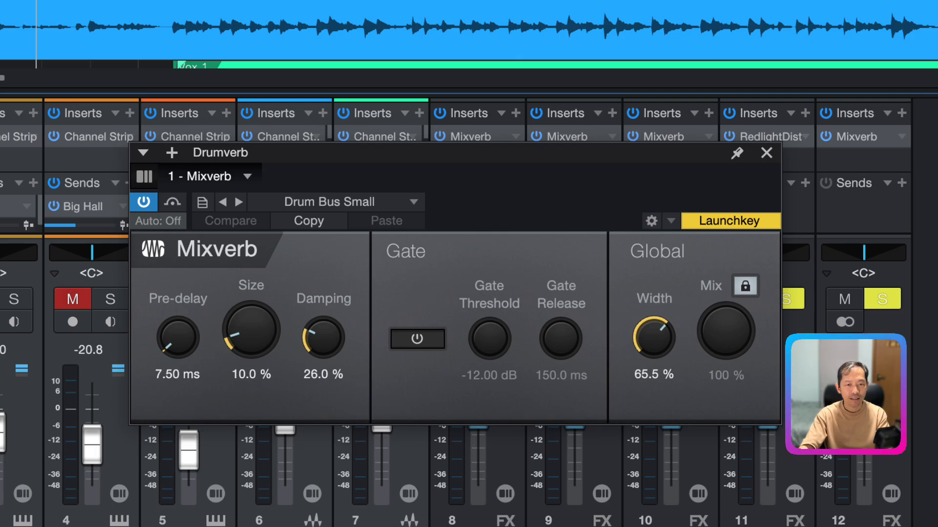
click(97, 510)
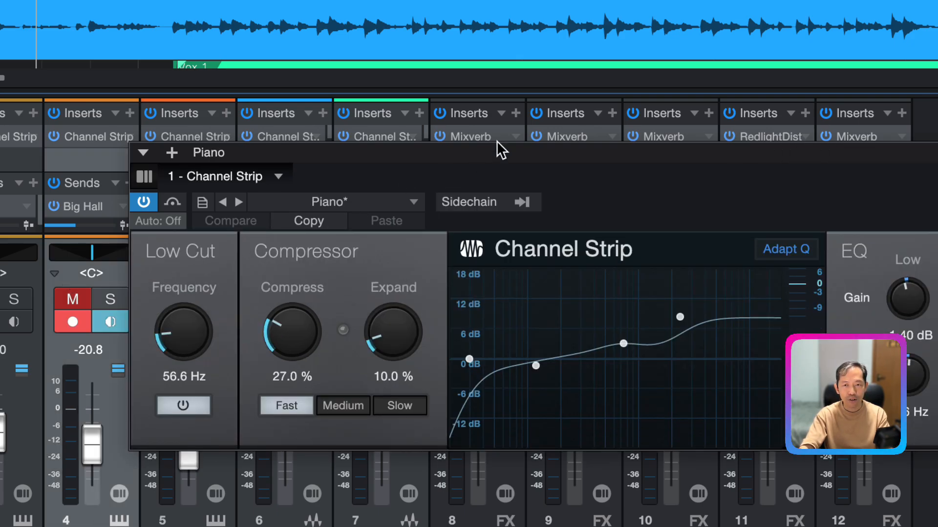
Close the Piano's Channel Strip window and open the Big Hall Mixverb from the Piano's send to view its settings
drag(498, 148, 63, 33)
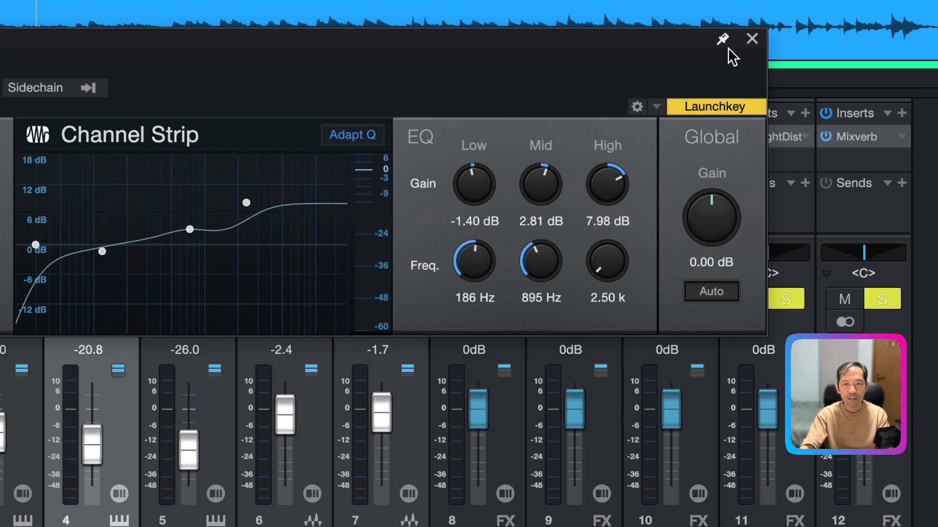
click(751, 39)
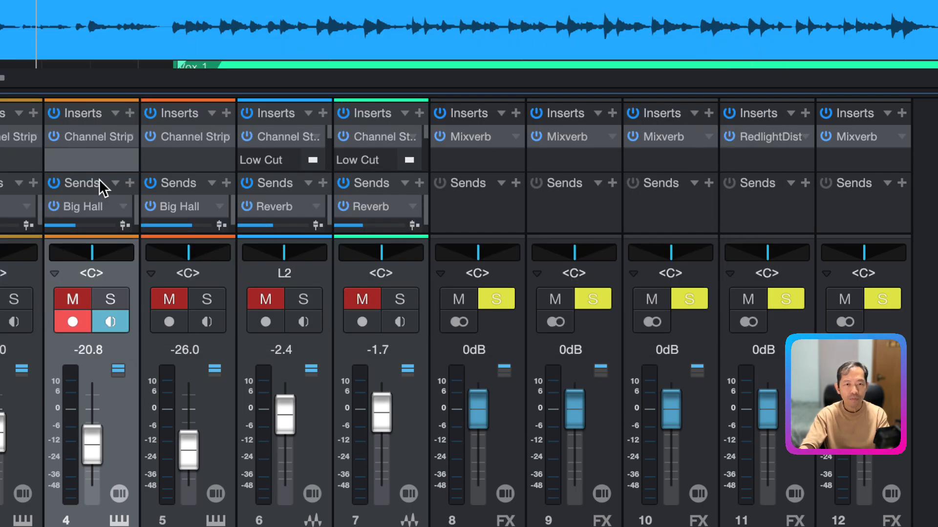
double_click(84, 207)
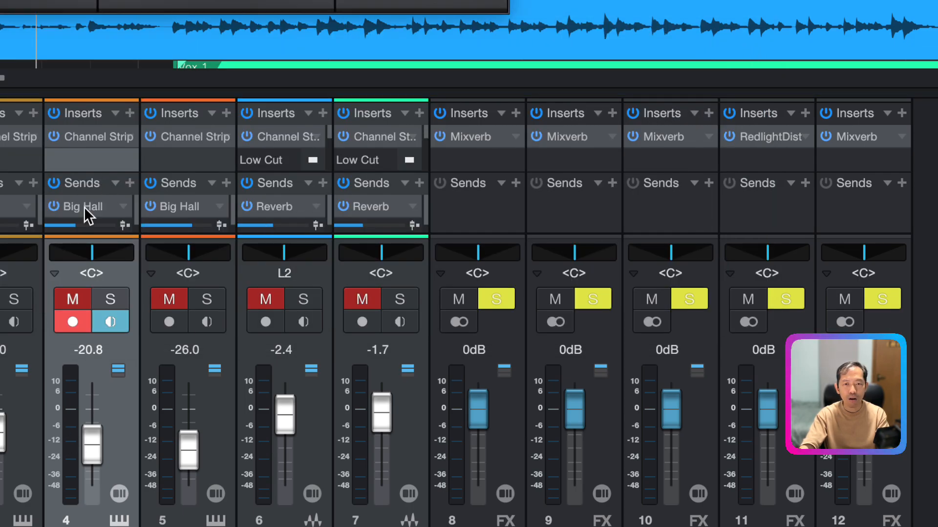
drag(117, 0, 315, 137)
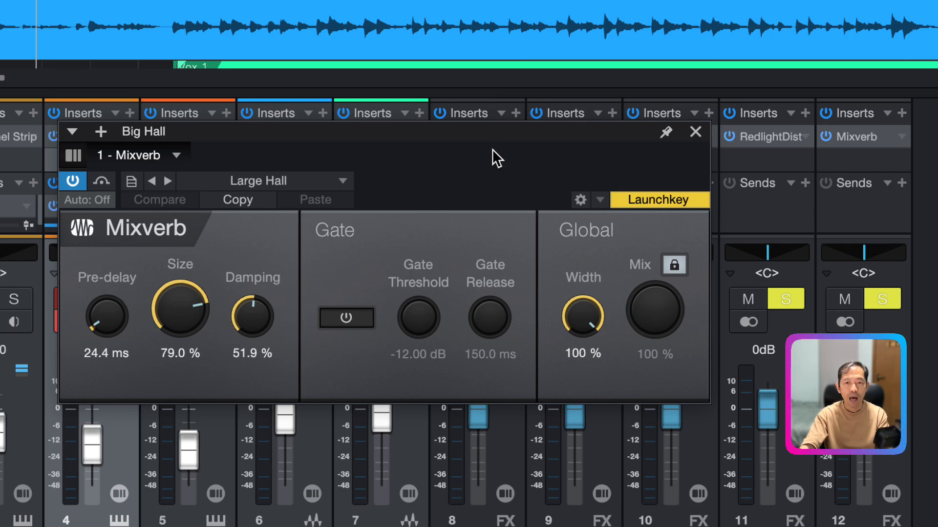
drag(494, 147, 619, 82)
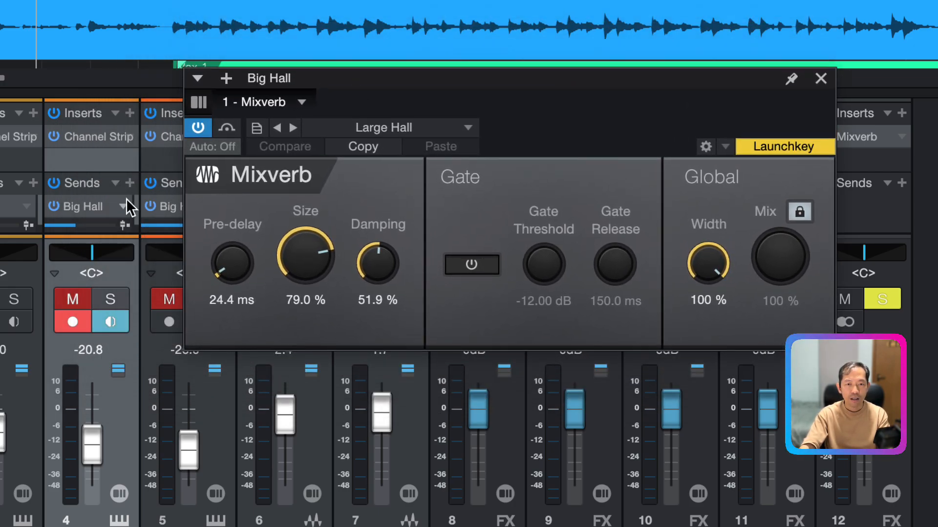
Solo the Piano channel and compare its sound with all sends bypassed and with them re-enabled
mouse_move(72, 230)
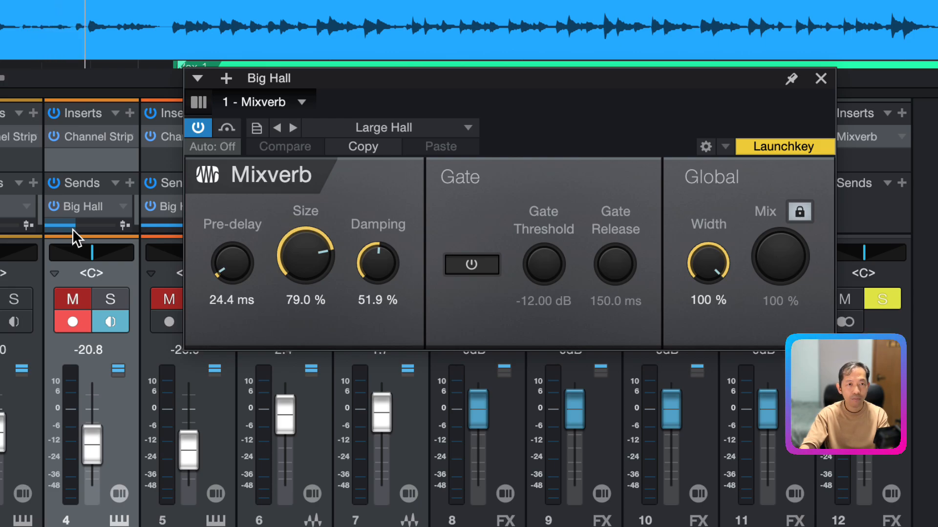
click(110, 299)
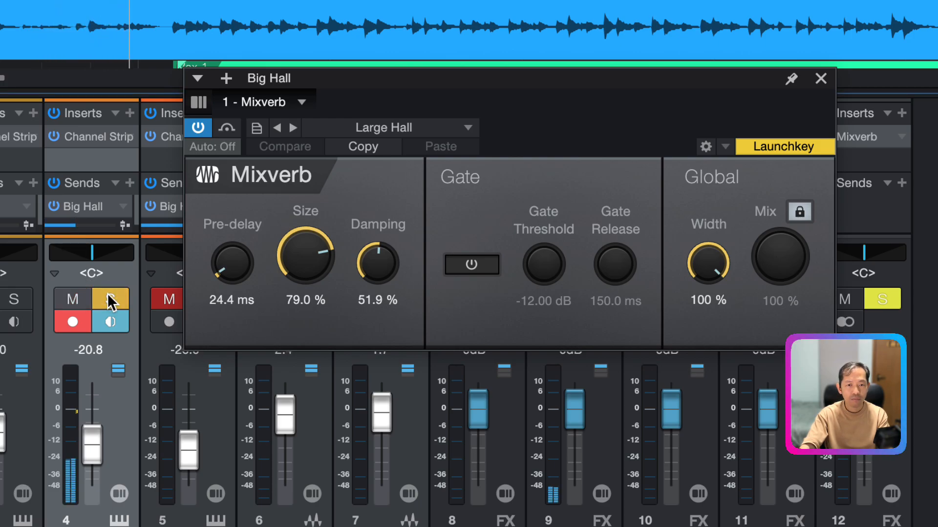
click(54, 183)
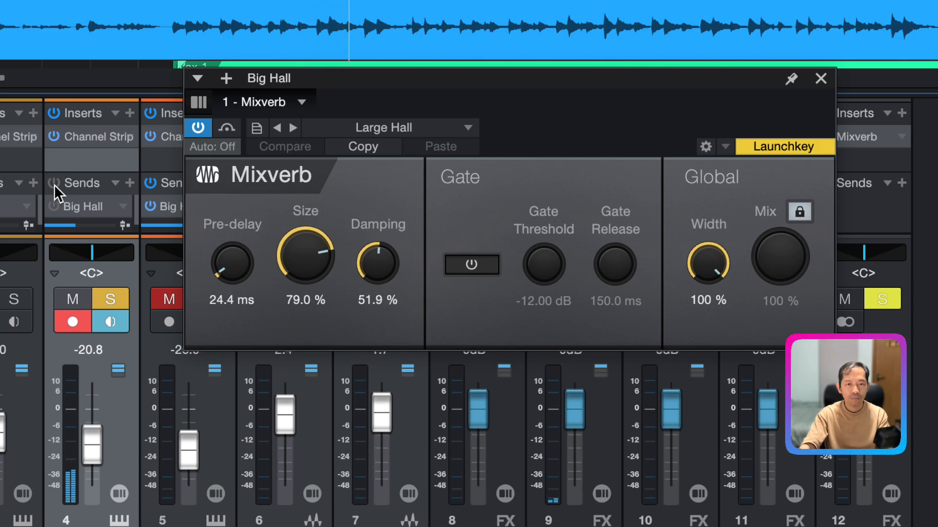
click(54, 183)
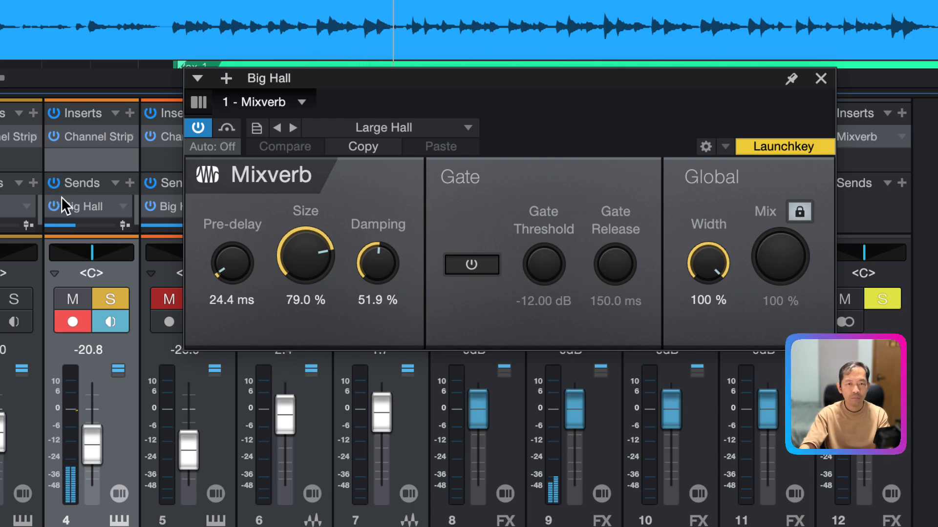
Raise the Piano's send level to Big Hall slightly and unsolo the Piano channel
drag(72, 225, 77, 226)
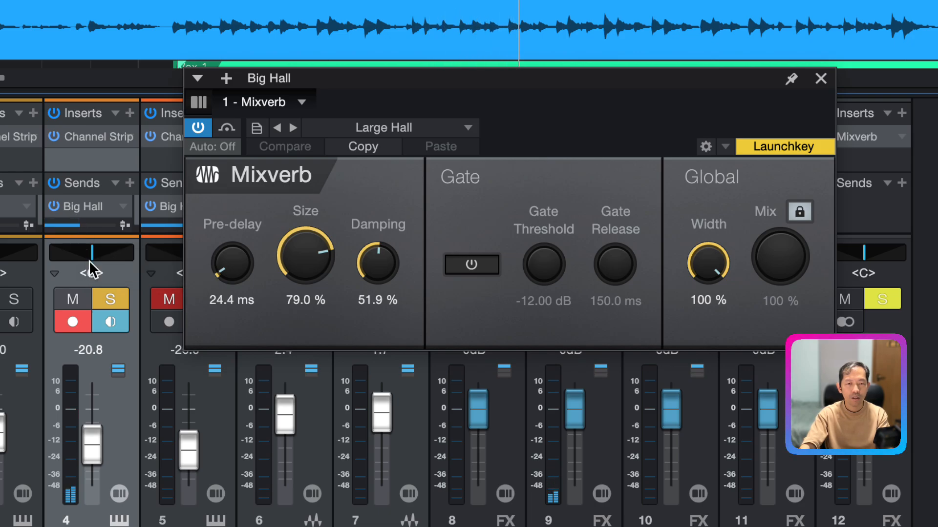
click(72, 299)
click(110, 299)
Select the Pad channel, close its Channel Strip window, and examine its Big Hall Mixverb and send level
click(179, 526)
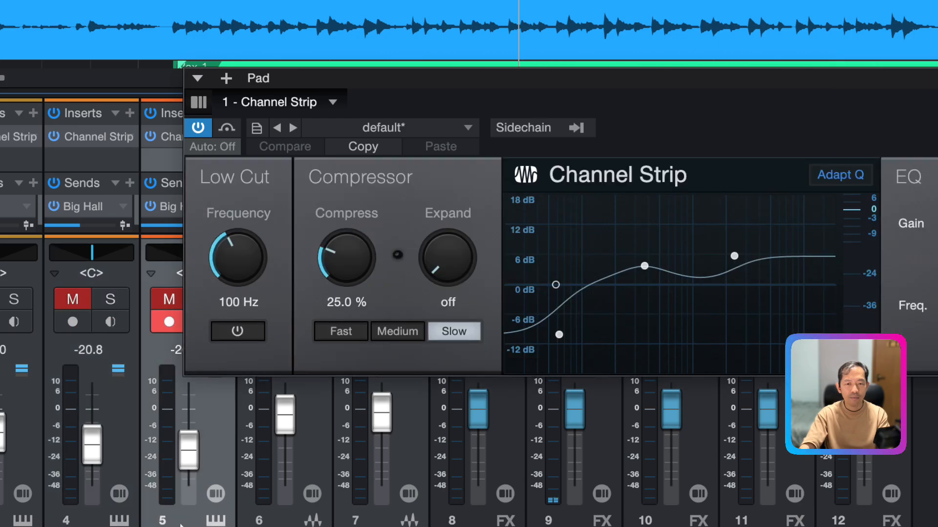
drag(461, 74, 0, 0)
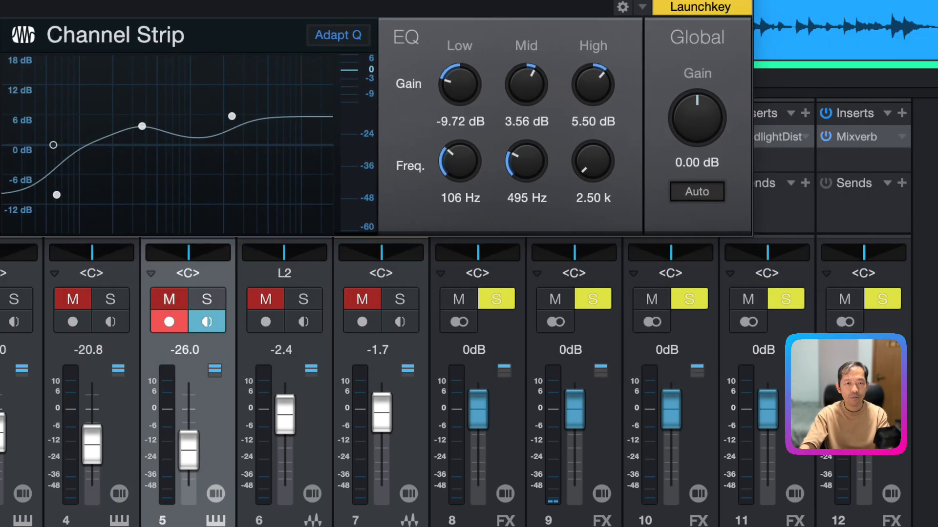
click(743, 1)
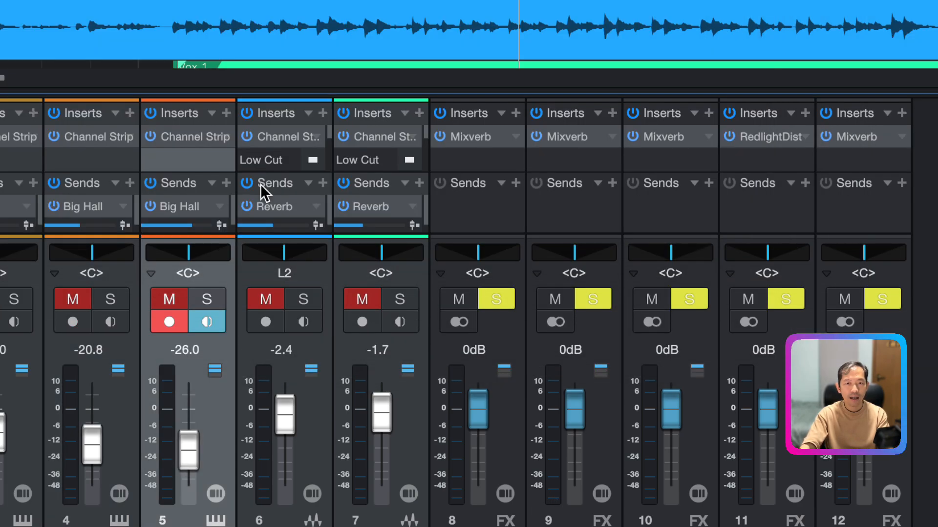
click(172, 207)
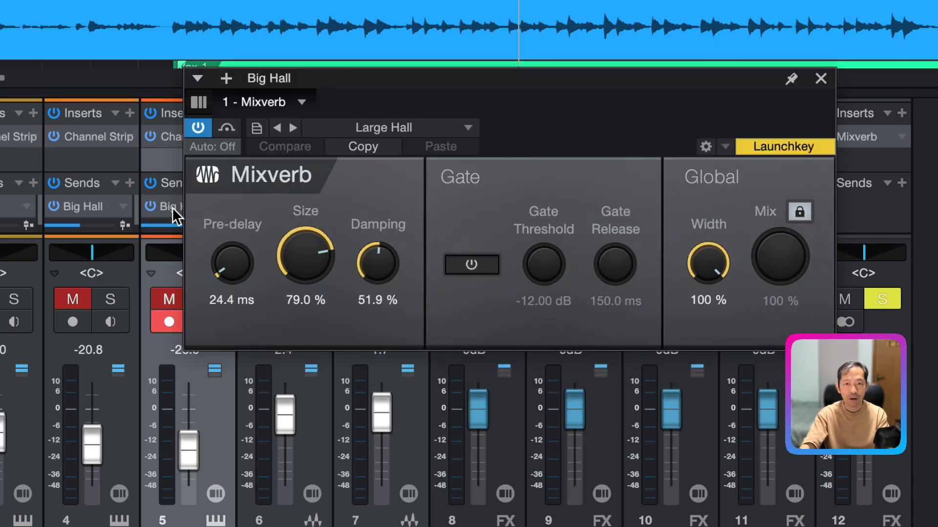
drag(578, 84, 220, 291)
mouse_move(189, 225)
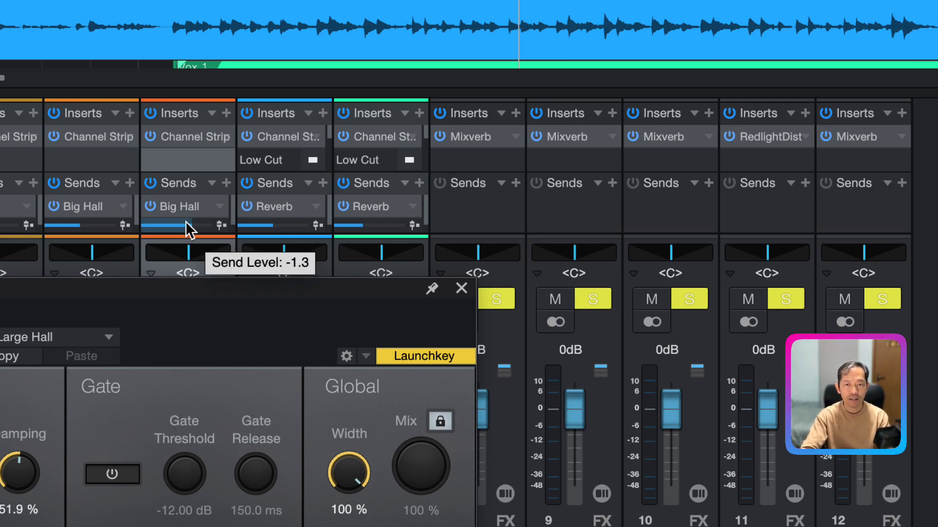
Play from an earlier position with the Pad soloed, compare its sends bypassed and re-enabled, and unsolo it
click(66, 1)
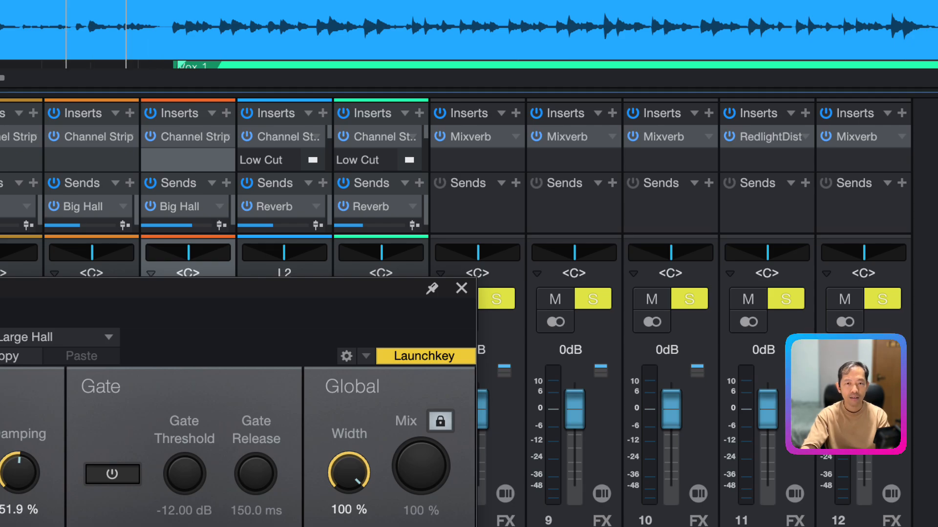
drag(242, 300, 264, 0)
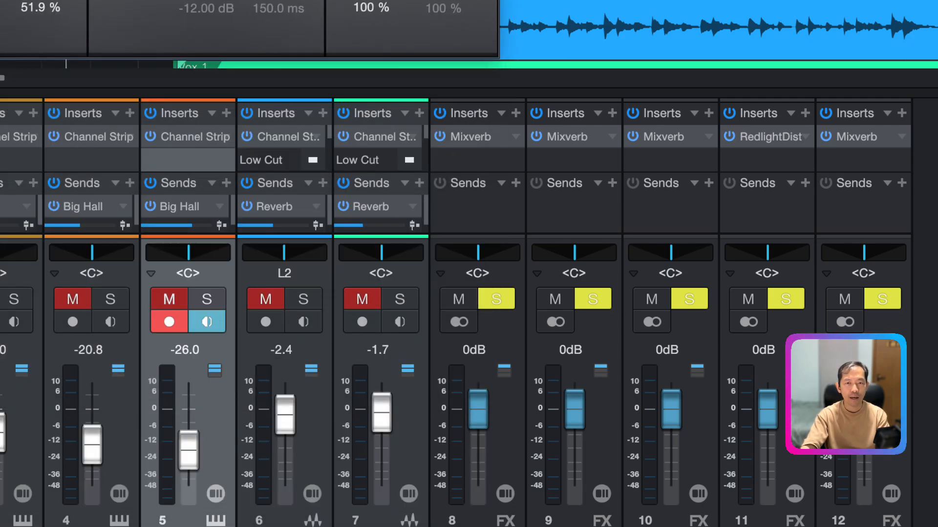
click(206, 300)
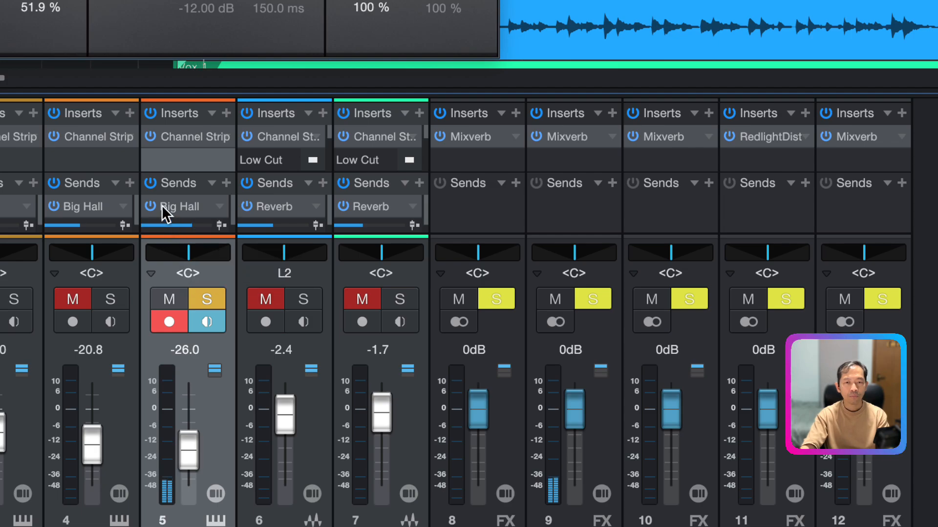
click(151, 184)
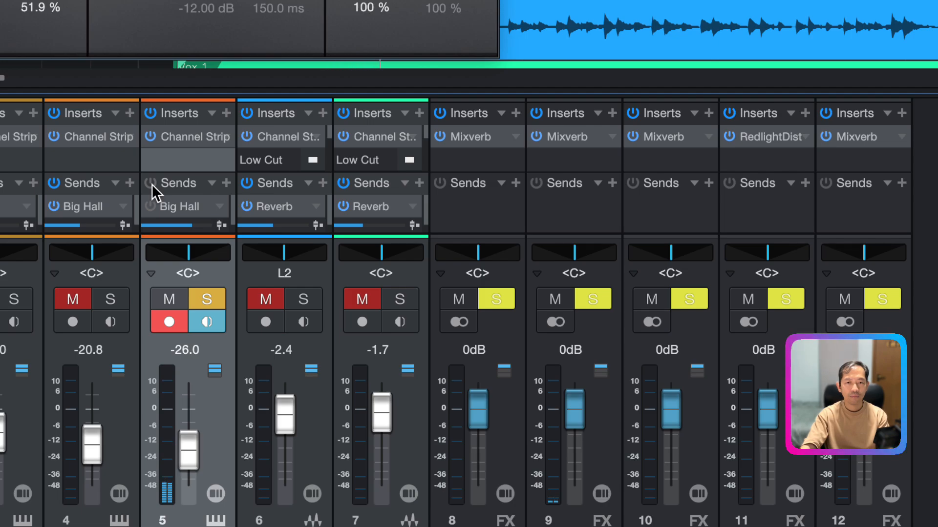
click(151, 183)
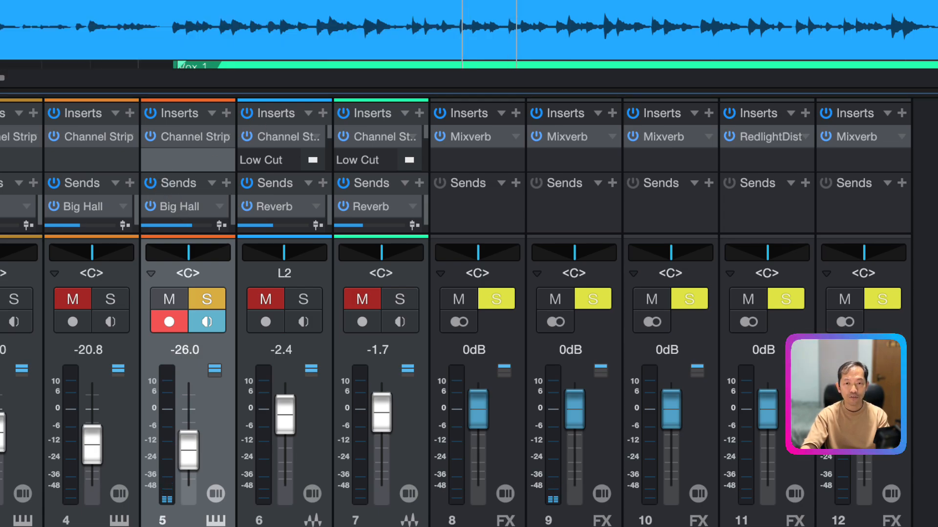
click(220, 295)
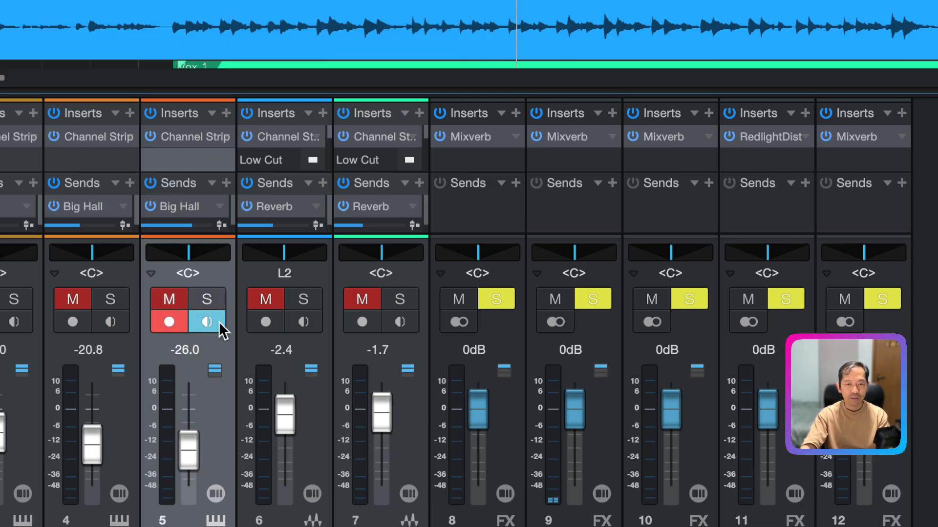
Select channel 6 and open the Mixverb on its Reverb send to view the reverb settings
click(288, 496)
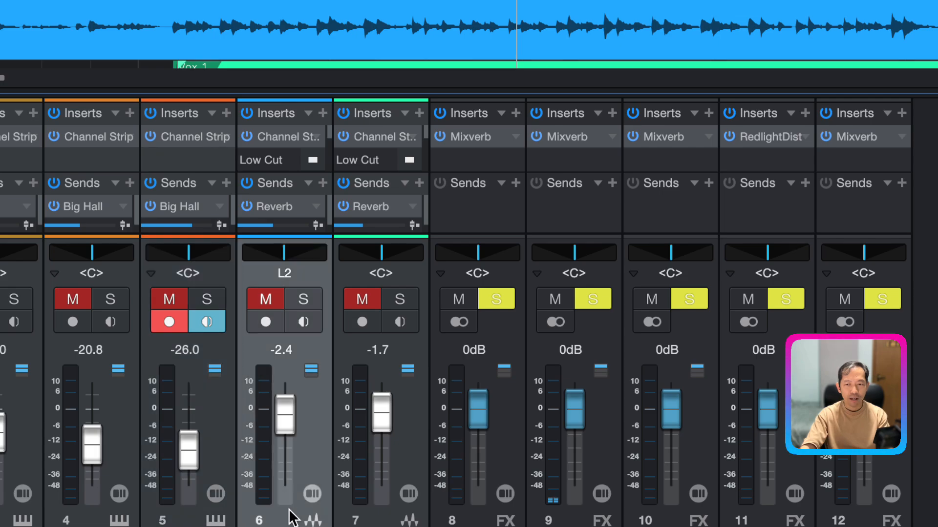
double_click(273, 210)
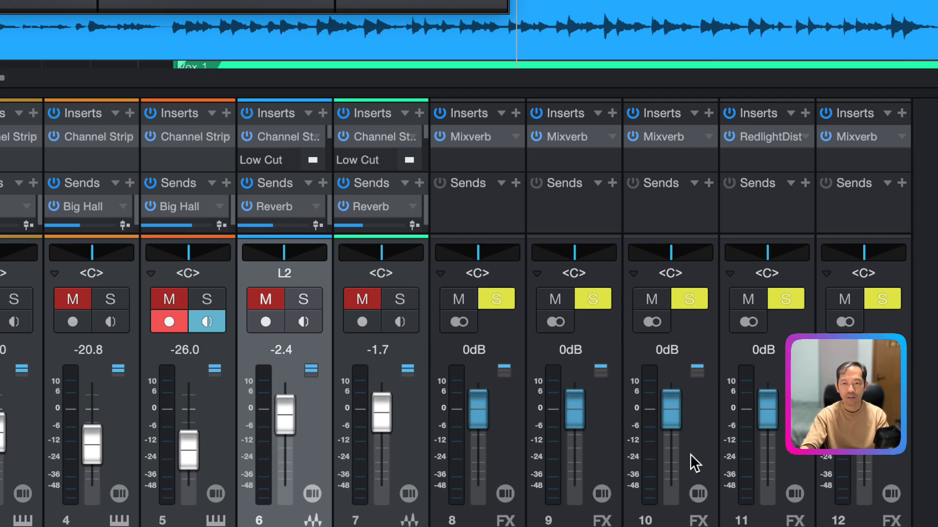
drag(367, 0, 515, 0)
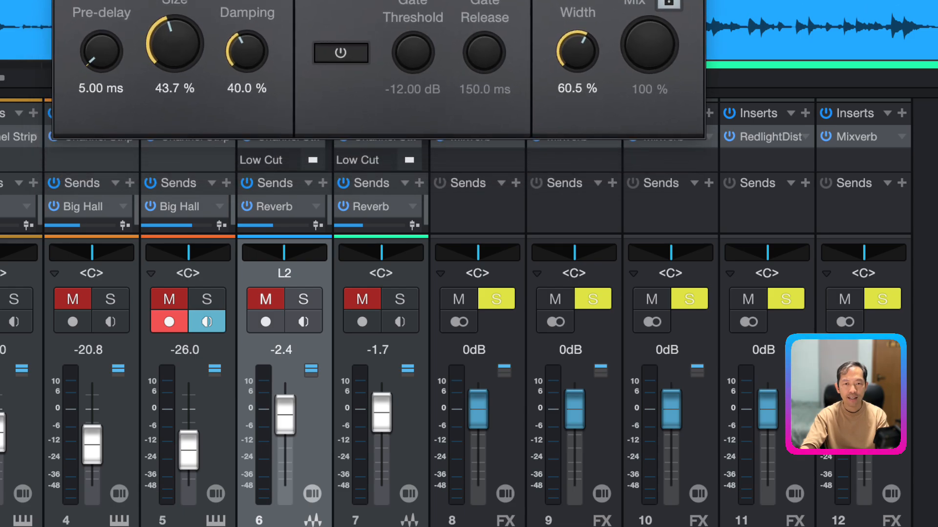
Solo channel 6, compare its sound with the sends bypassed and re-enabled, and unsolo it
click(310, 300)
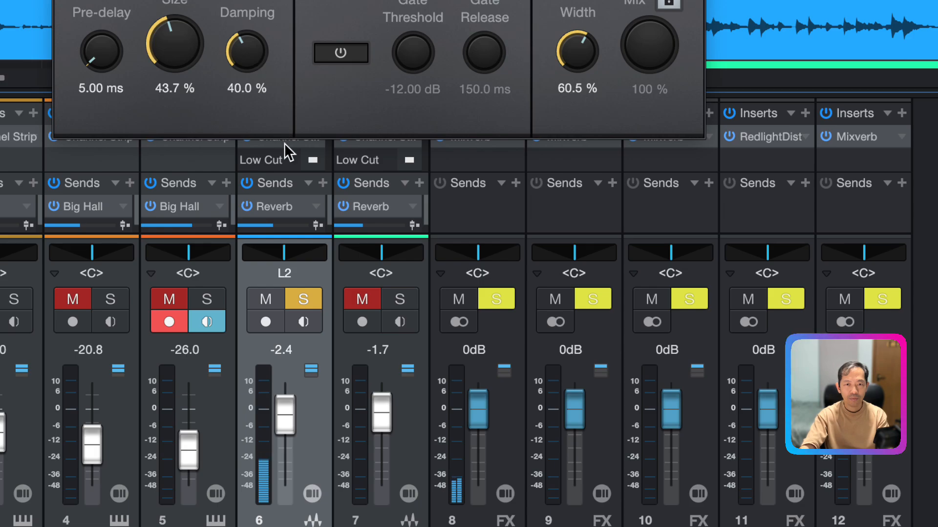
click(250, 185)
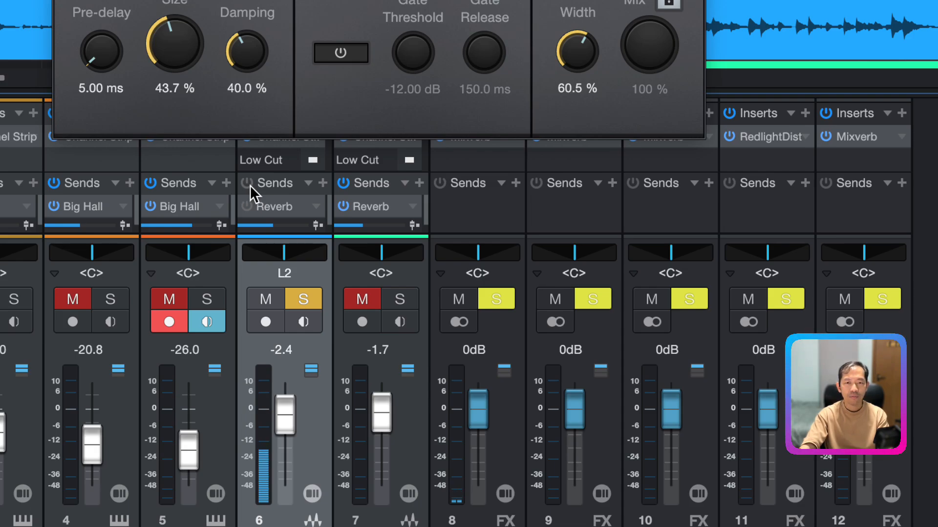
click(248, 183)
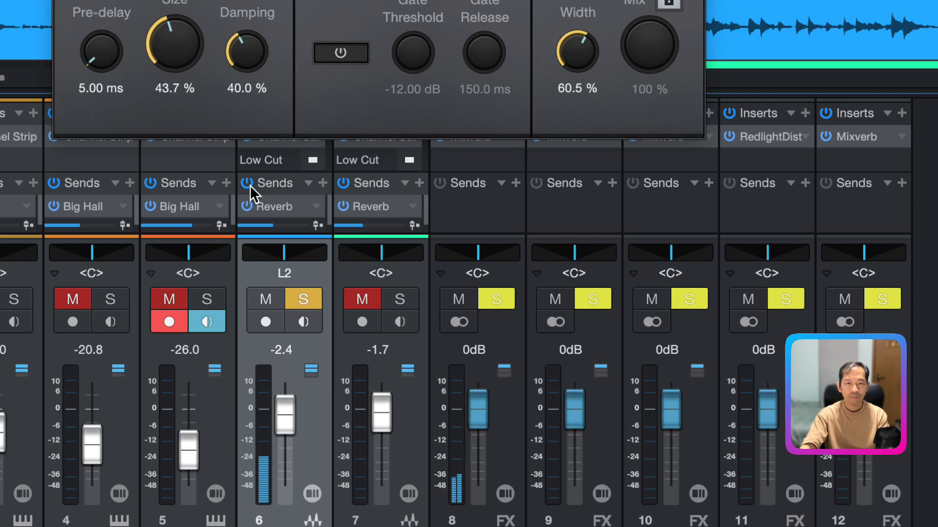
click(307, 300)
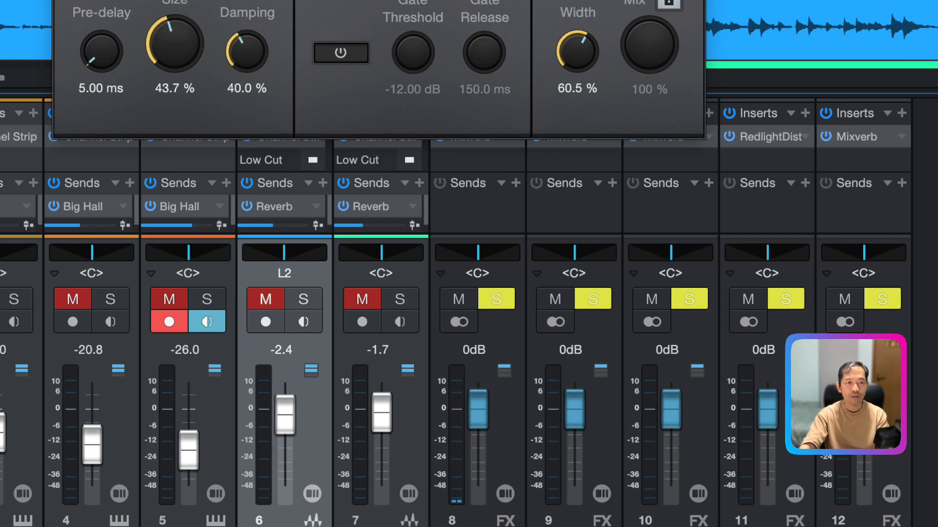
Clear the remaining track solo, close the Channel Strip window, and unmute the vocal on channel 7
key(s)
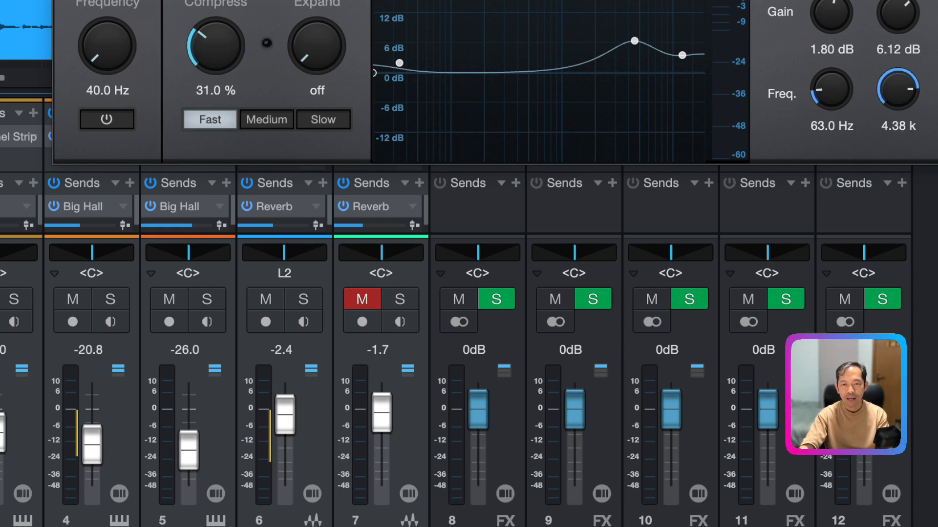
key(Escape)
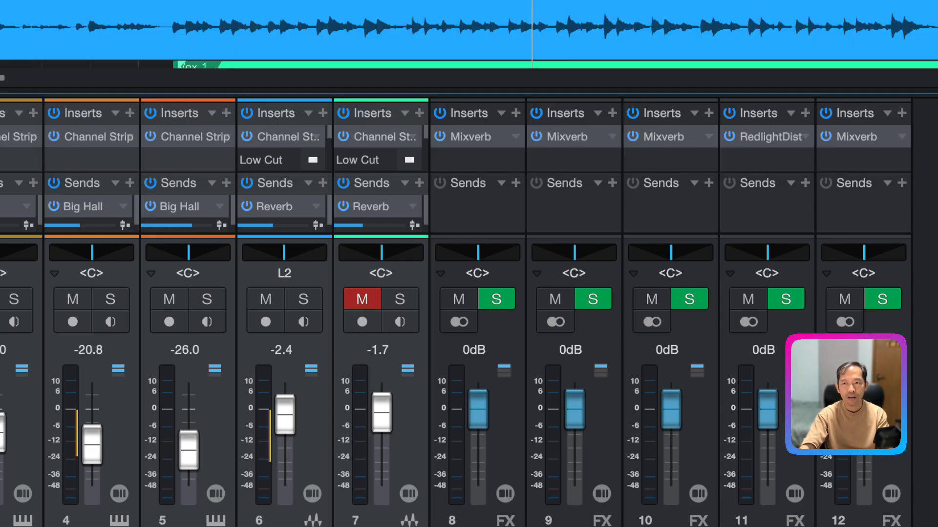
drag(0, 78, 243, 79)
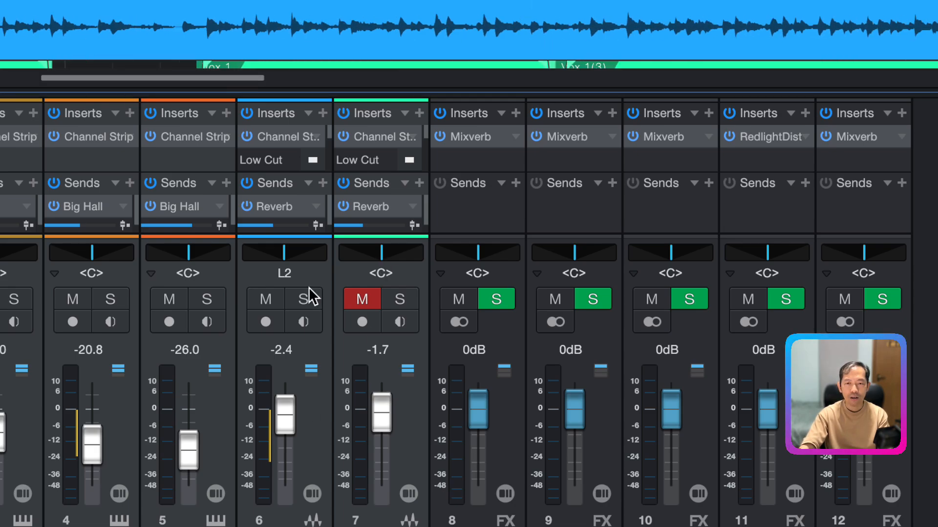
click(348, 297)
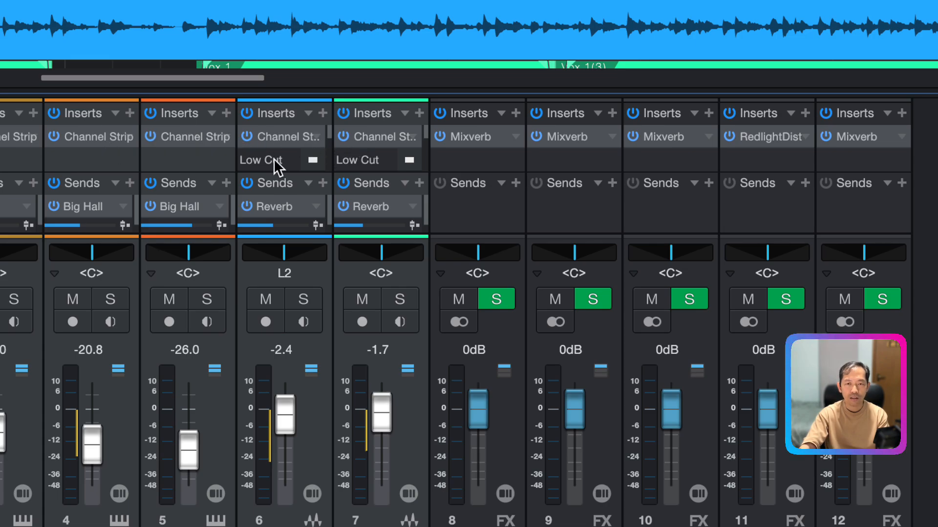
Open the Channel Strip on the channel 7 vocal to examine its compressor and EQ settings
click(380, 133)
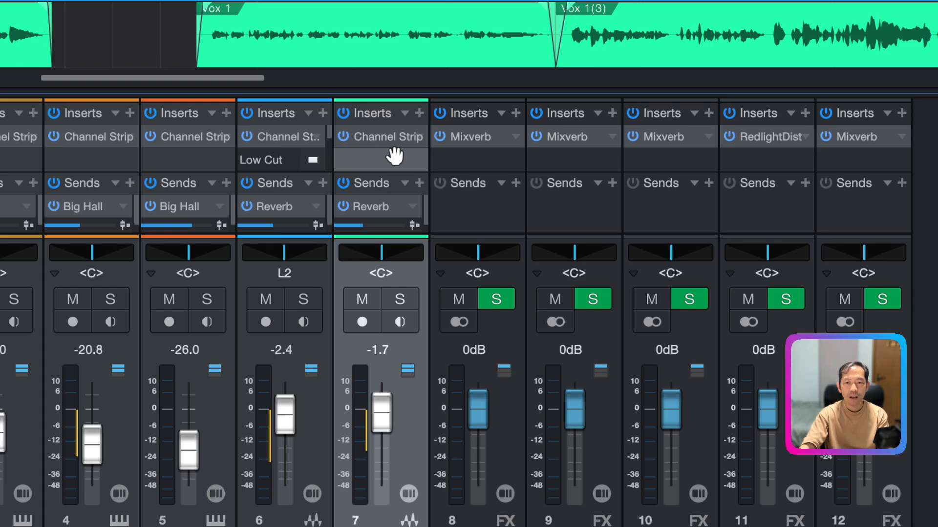
click(389, 137)
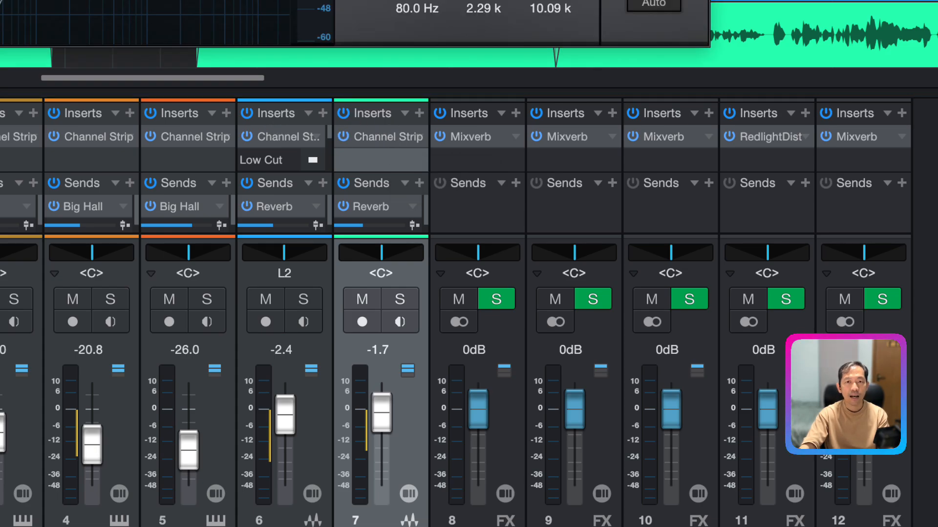
drag(269, 0, 508, 111)
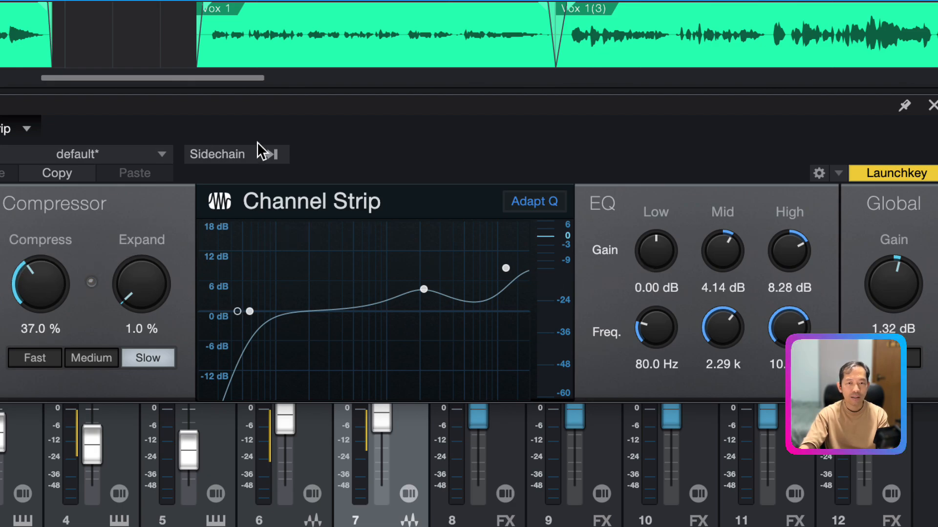
Close the Channel Strip window, play the full mix from the chorus near bar 83, stop, and return the playhead there
click(932, 106)
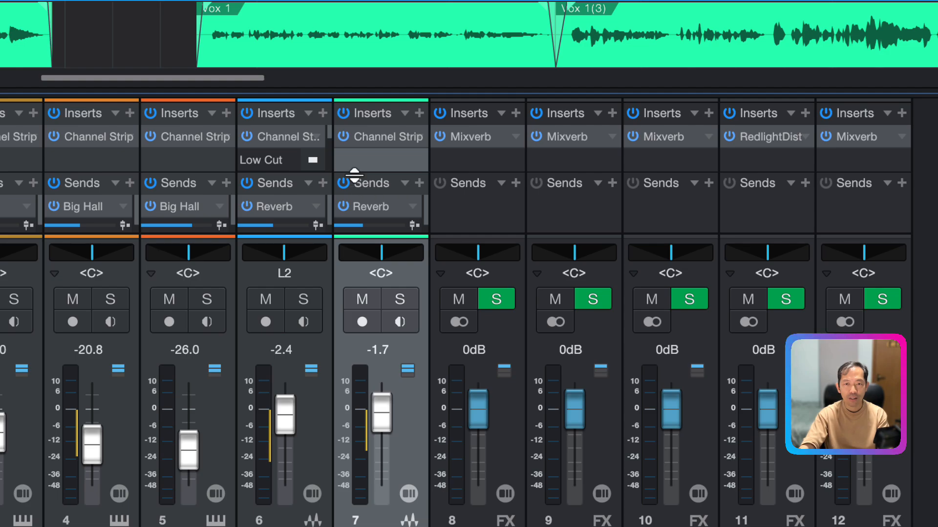
drag(193, 77, 482, 60)
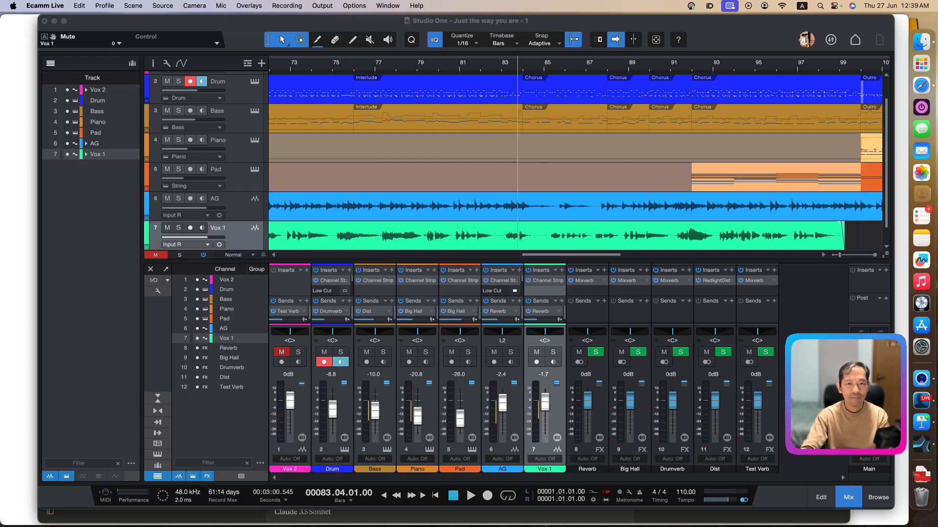
click(713, 333)
key(space)
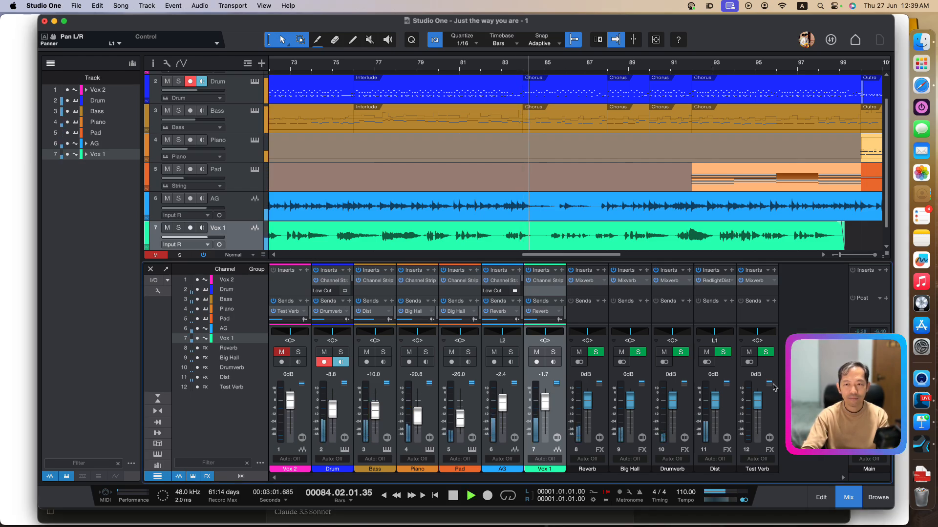
click(845, 400)
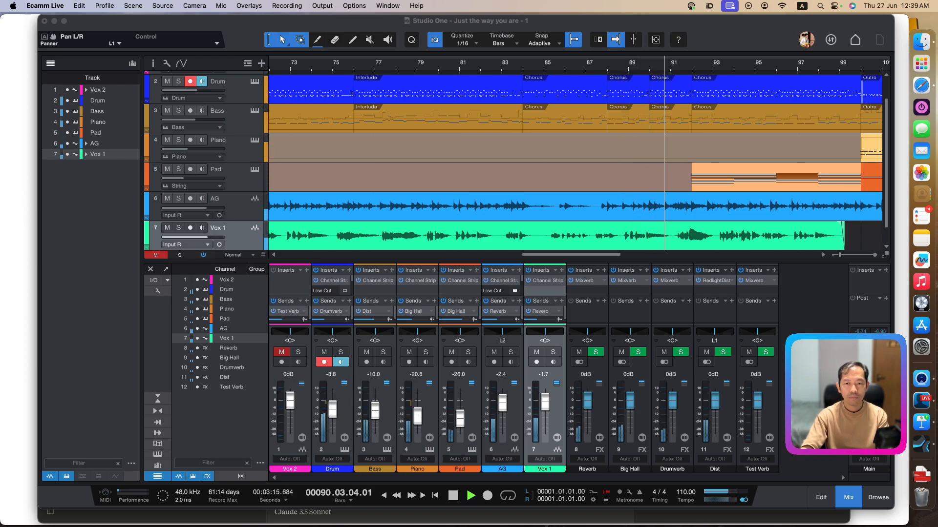
click(609, 420)
key(space)
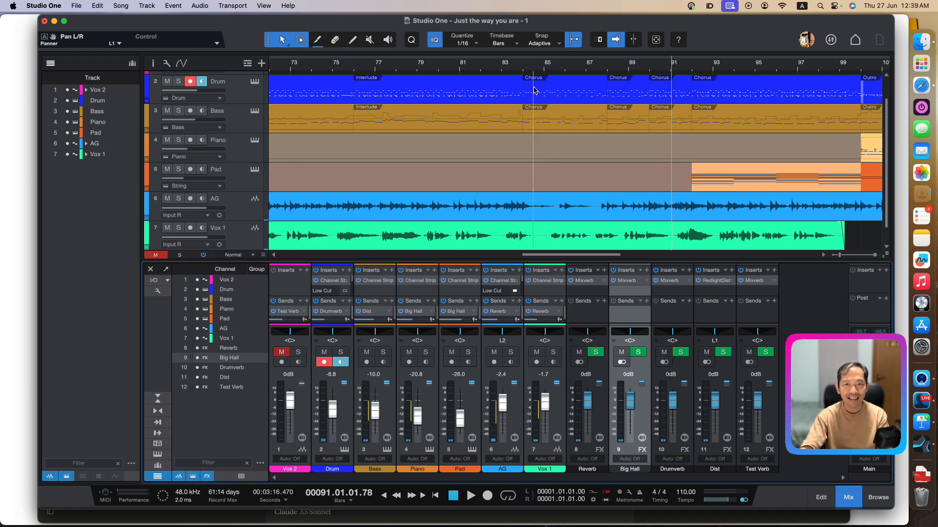
click(518, 72)
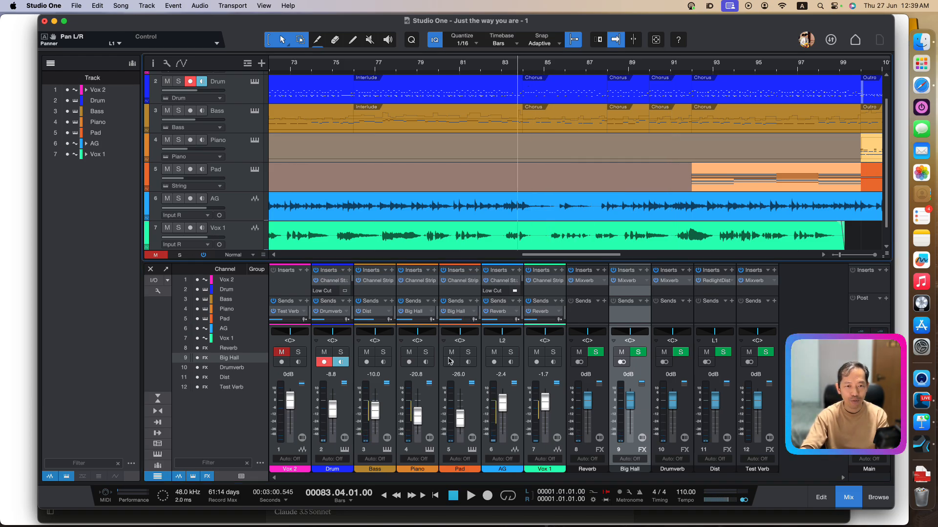
Select the Bass channel, open the RedlightDist effect on its Dist send, solo the bass, and move the effect window clear of its controls
click(380, 451)
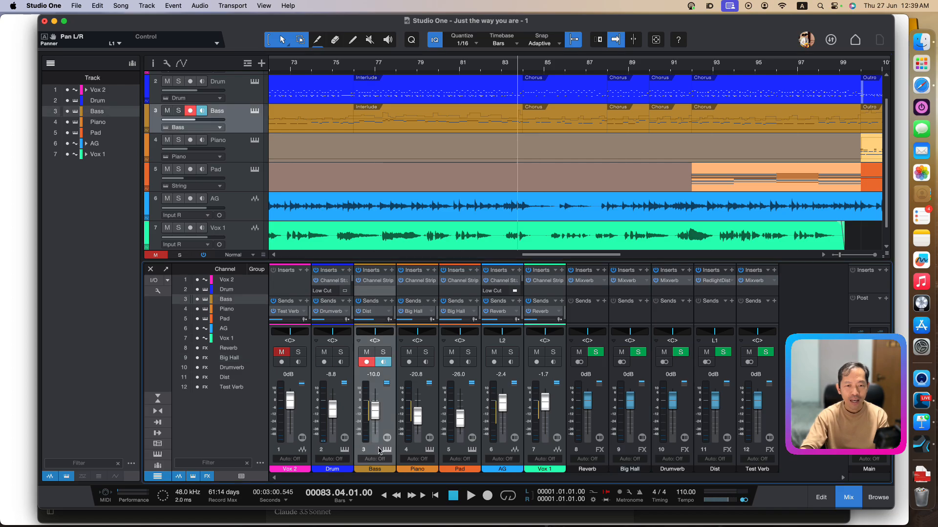
click(777, 422)
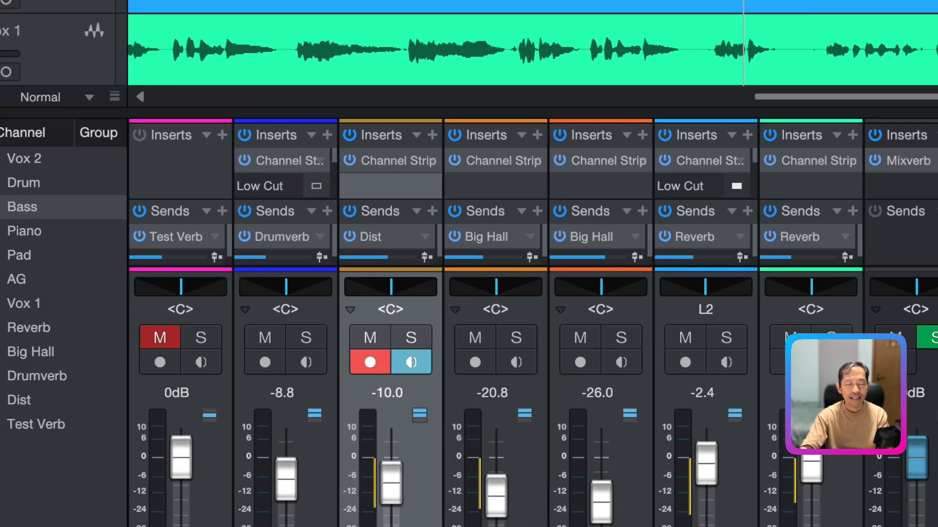
click(385, 233)
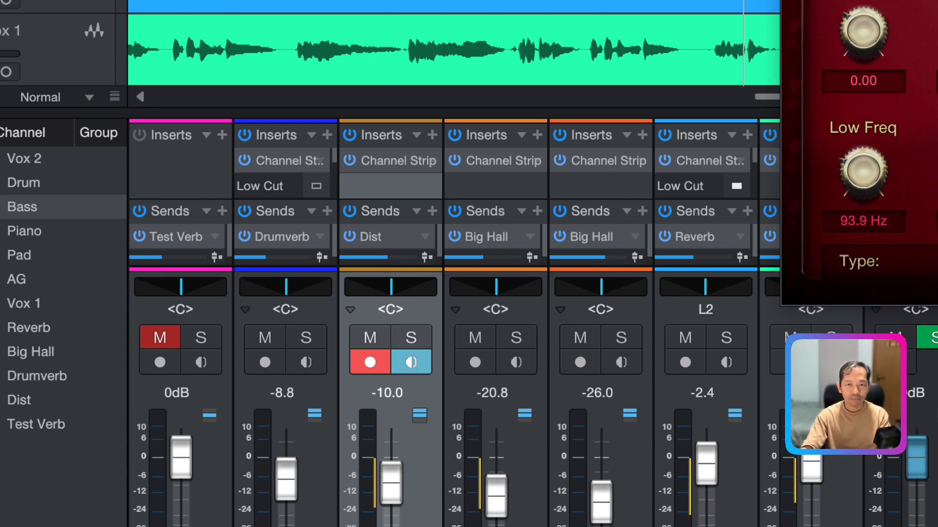
drag(928, 1, 634, 1)
click(412, 341)
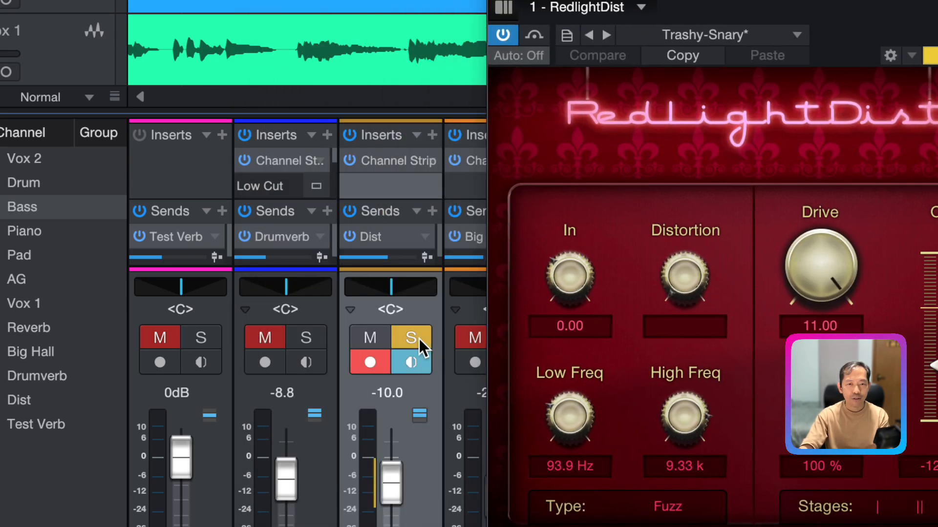
drag(634, 1, 471, 0)
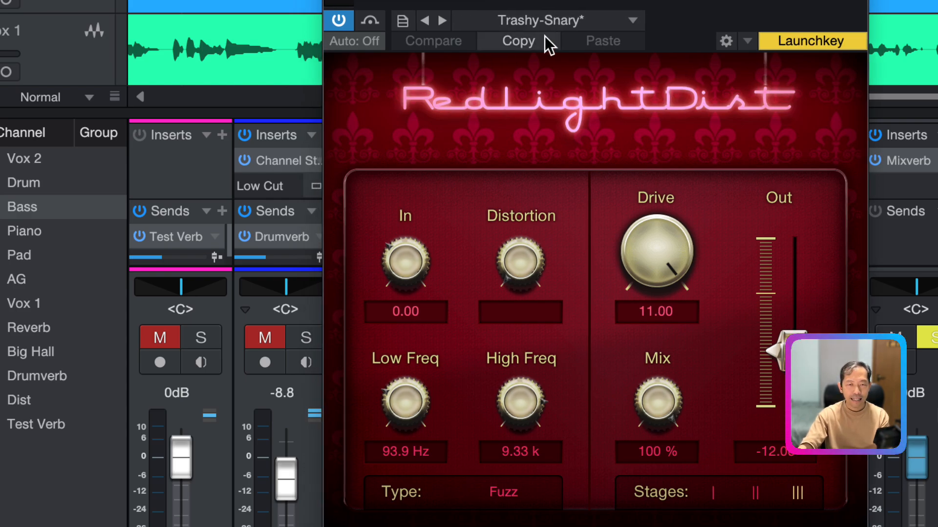
drag(470, 0, 614, 5)
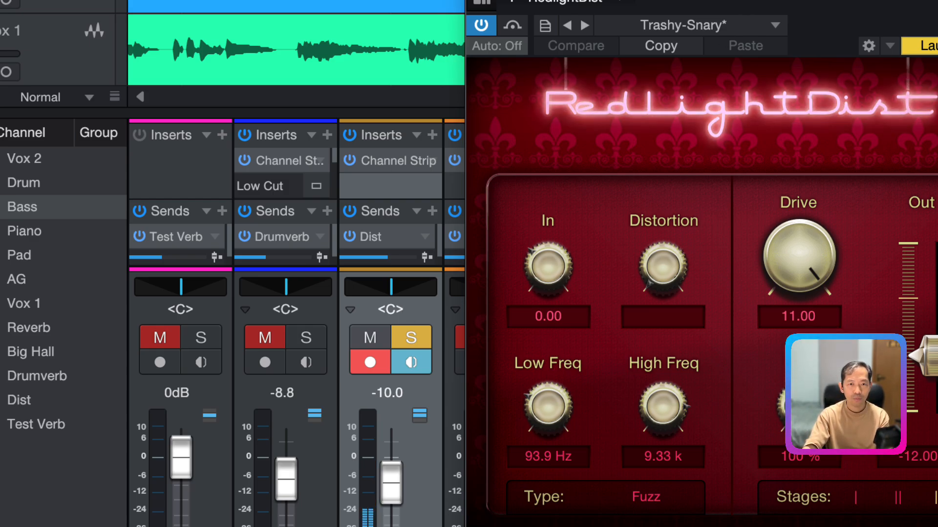
Bypass, re-enable, and again bypass the Bass channel's sends to compare its sound with and without distortion
click(349, 214)
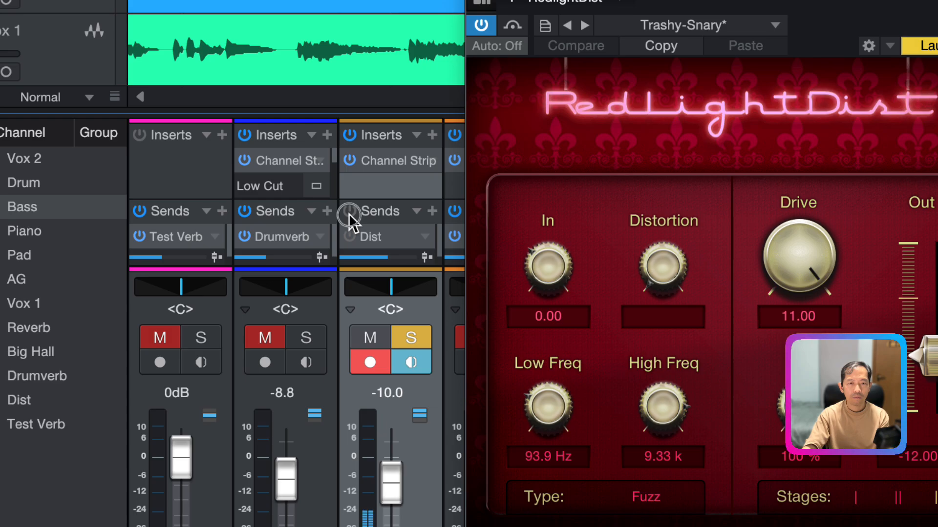
click(349, 215)
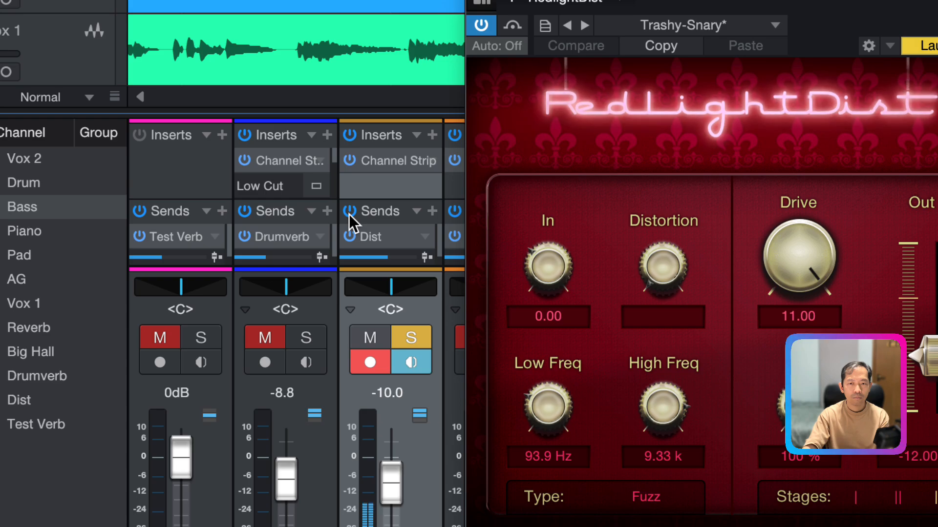
click(349, 215)
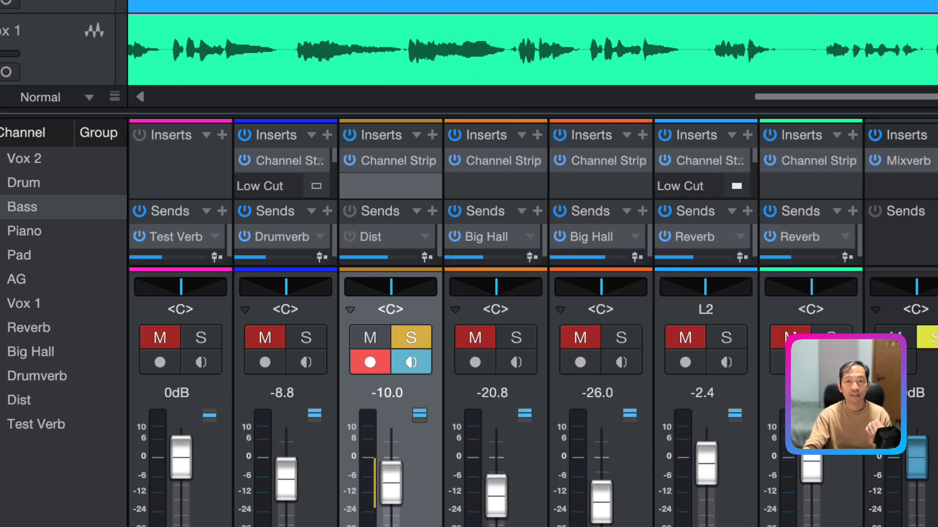
Unsolo the bass, turn off its record arm and monitoring, and play the full mix with its sends bypassed
click(412, 338)
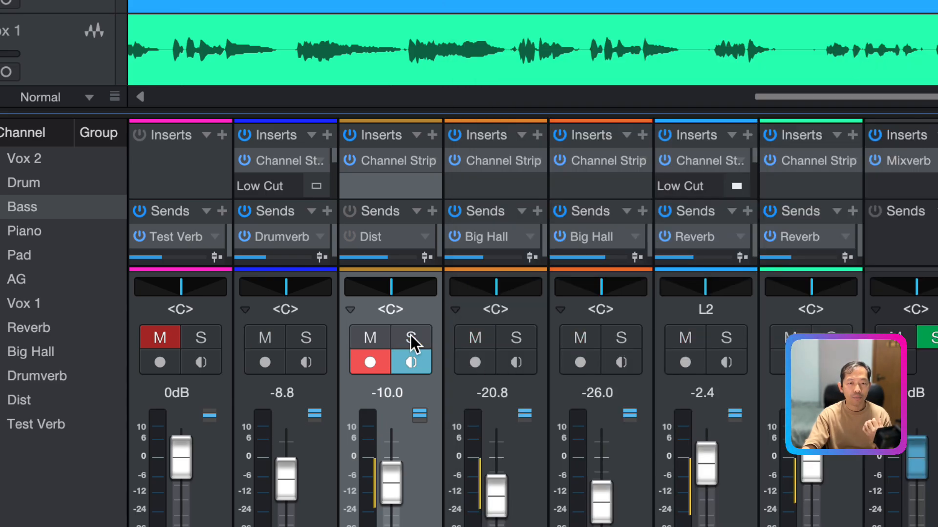
click(387, 365)
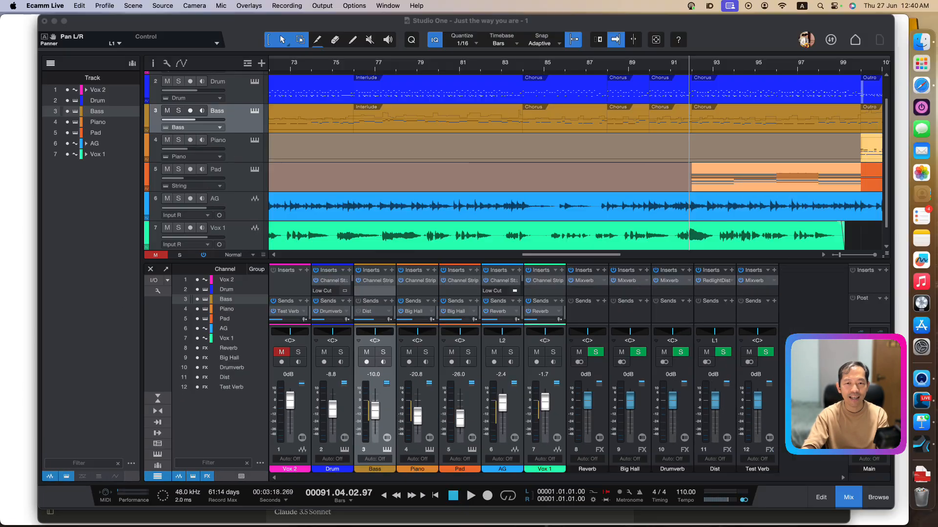
key(space)
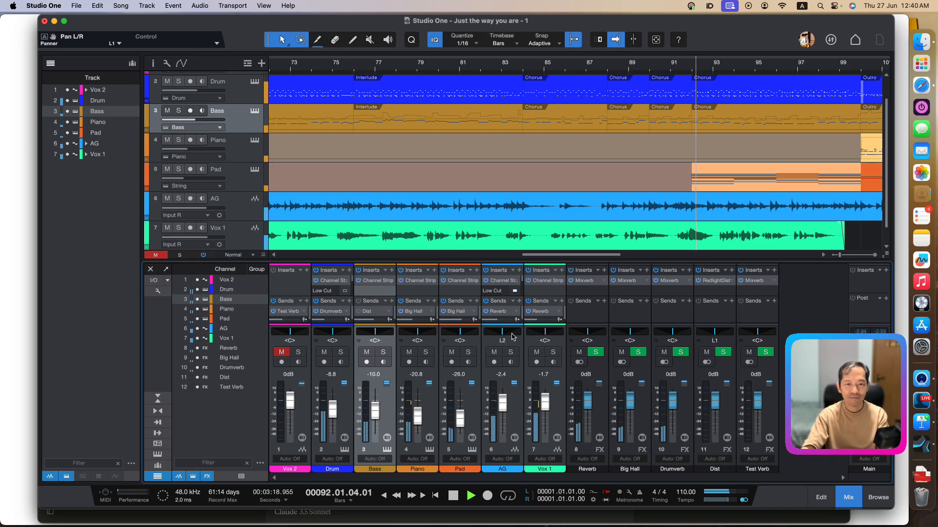